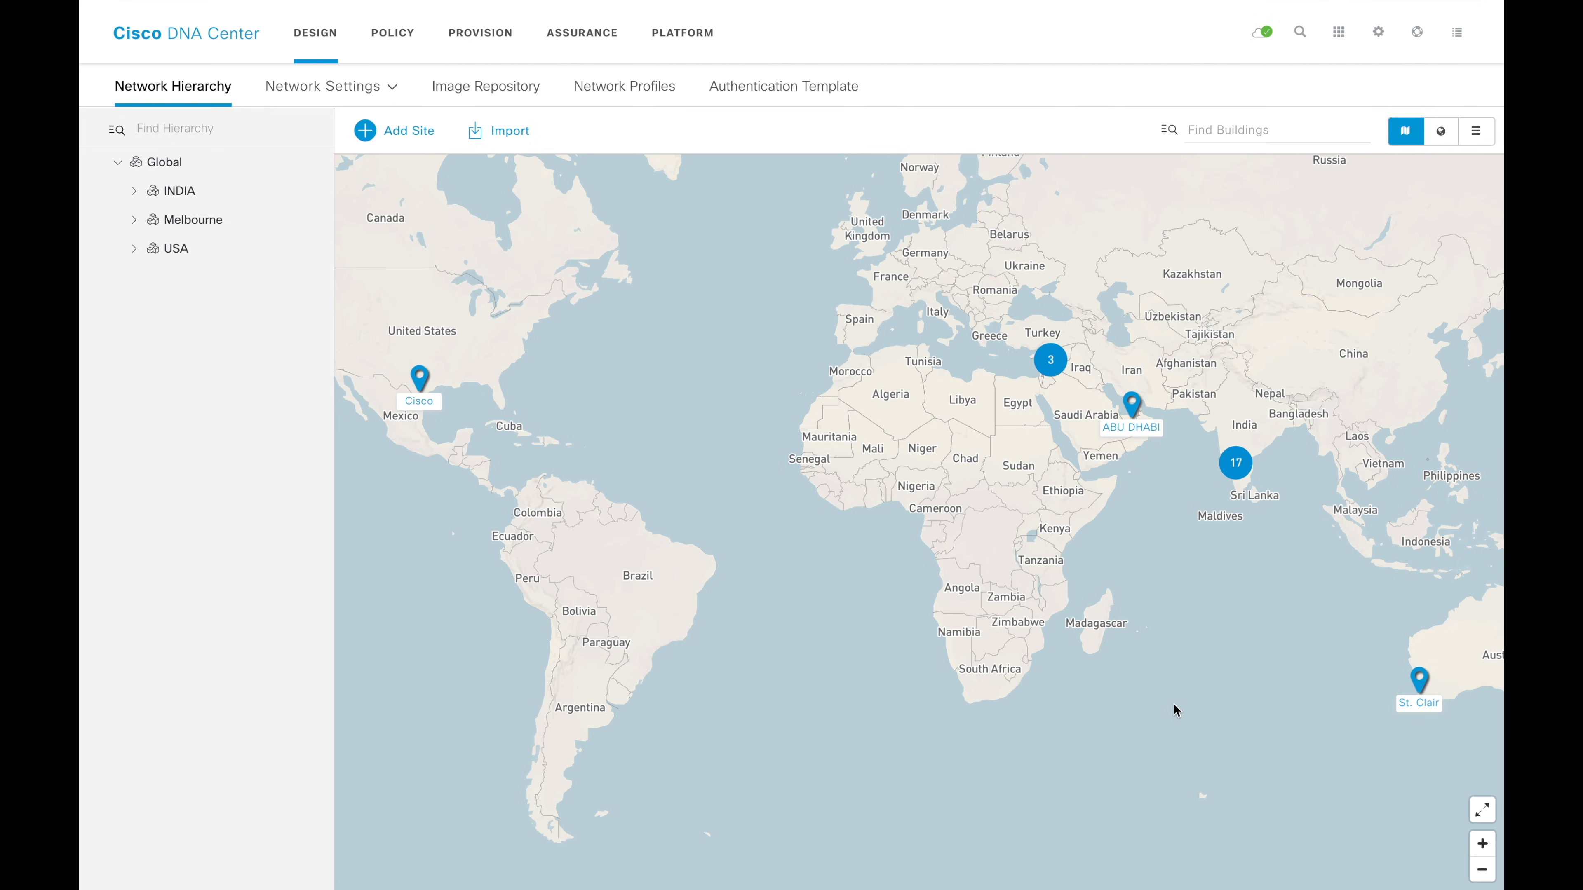
# - Check the installed software version in the product's About information
pyautogui.click(1422, 36)
pyautogui.click(1326, 86)
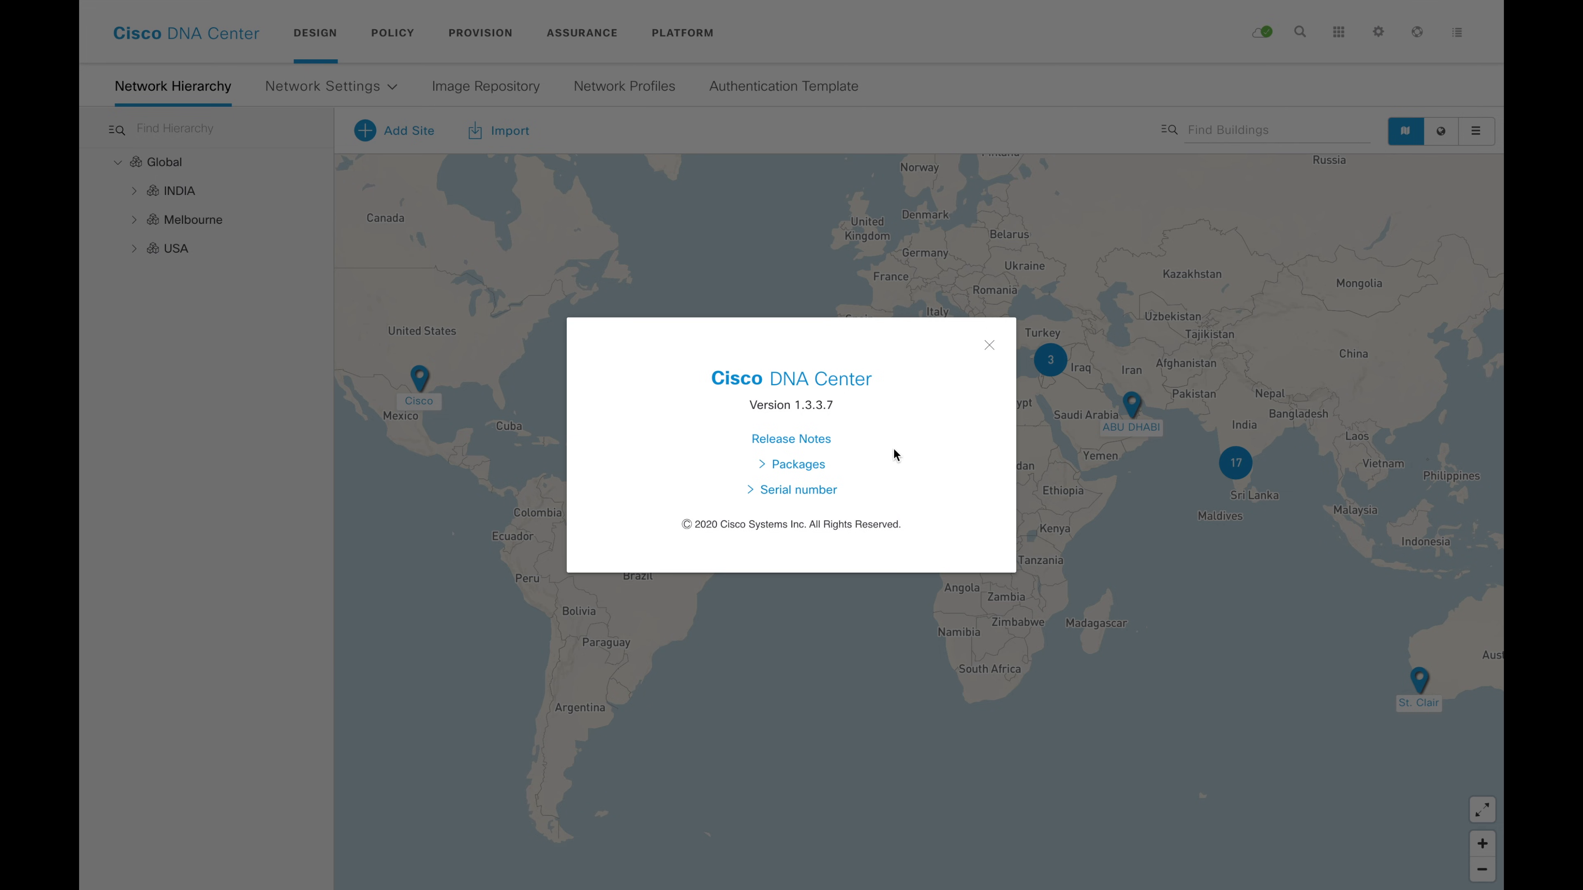
pyautogui.click(990, 345)
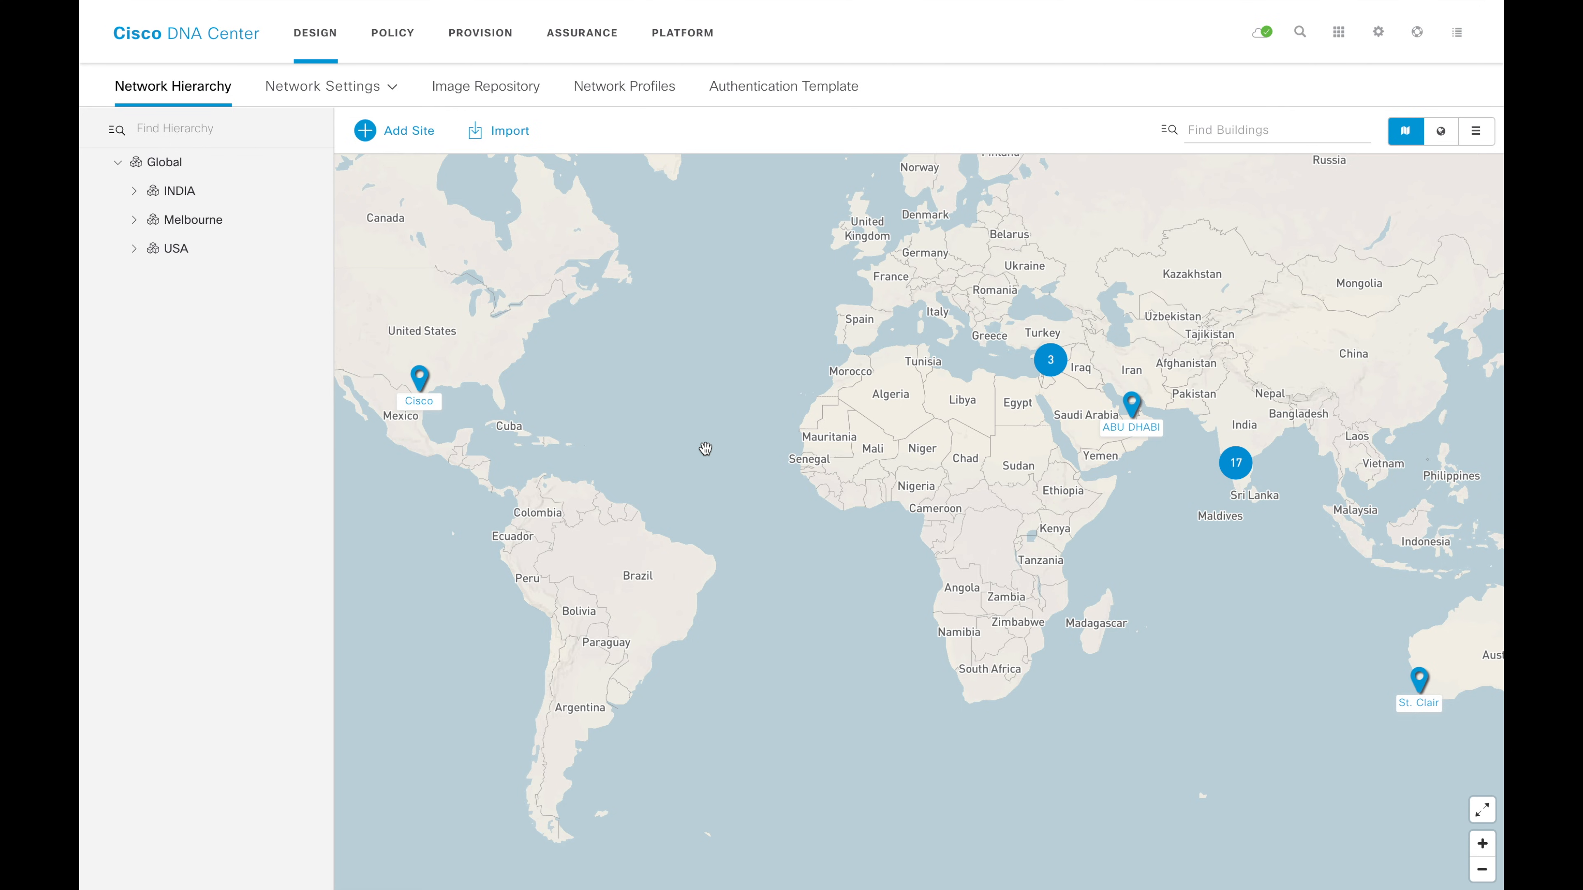
# - Open the provisioning device inventory and start provisioning the wireless controller 9800-WLC-1
pyautogui.click(495, 55)
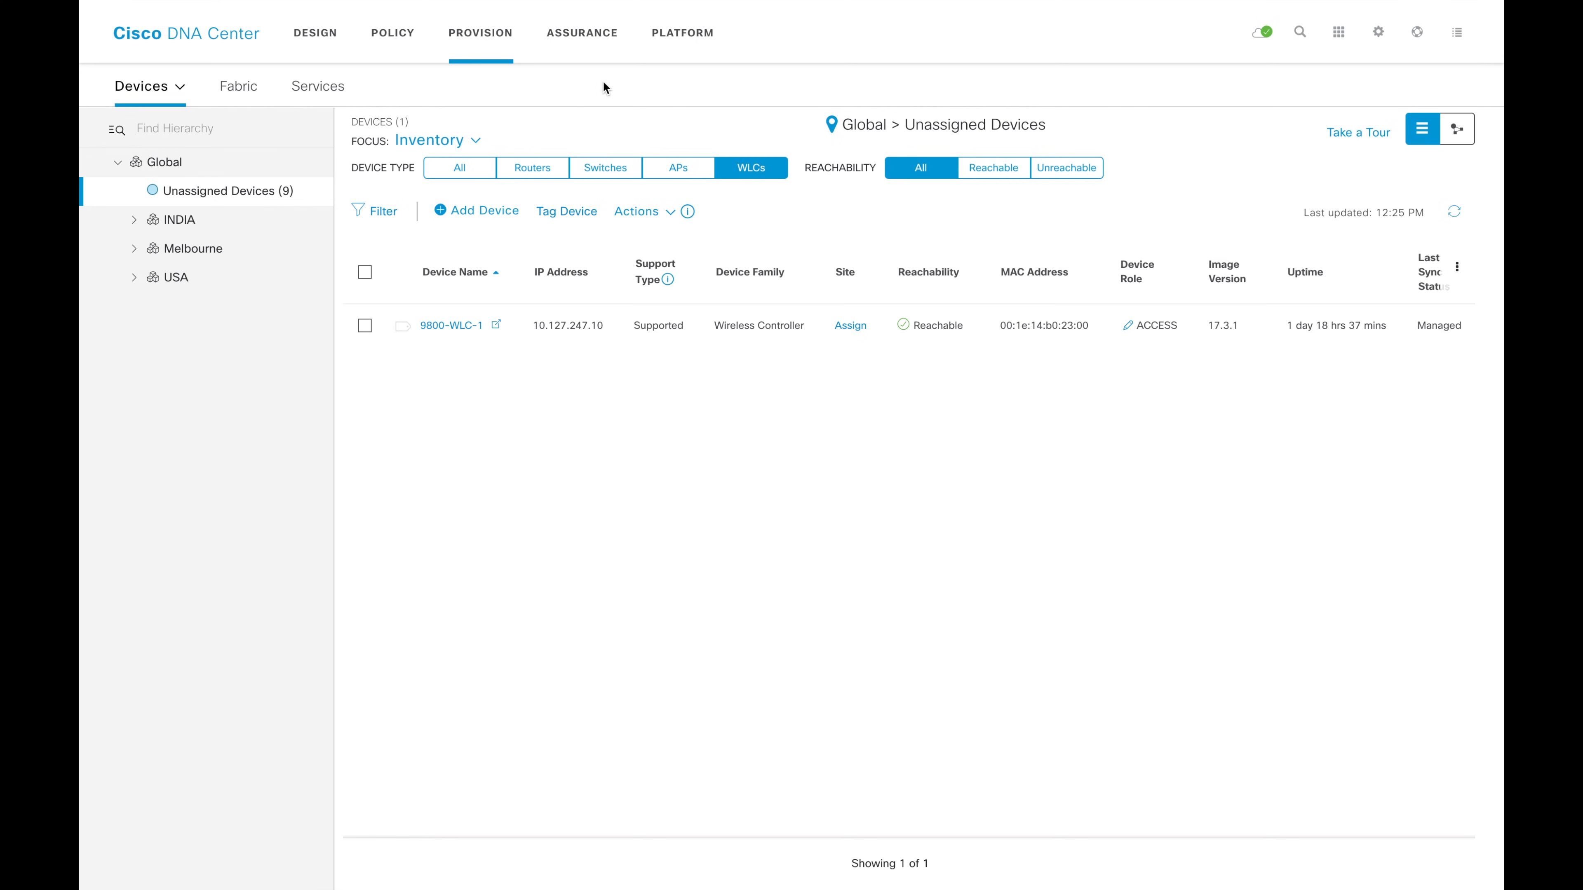
pyautogui.click(150, 84)
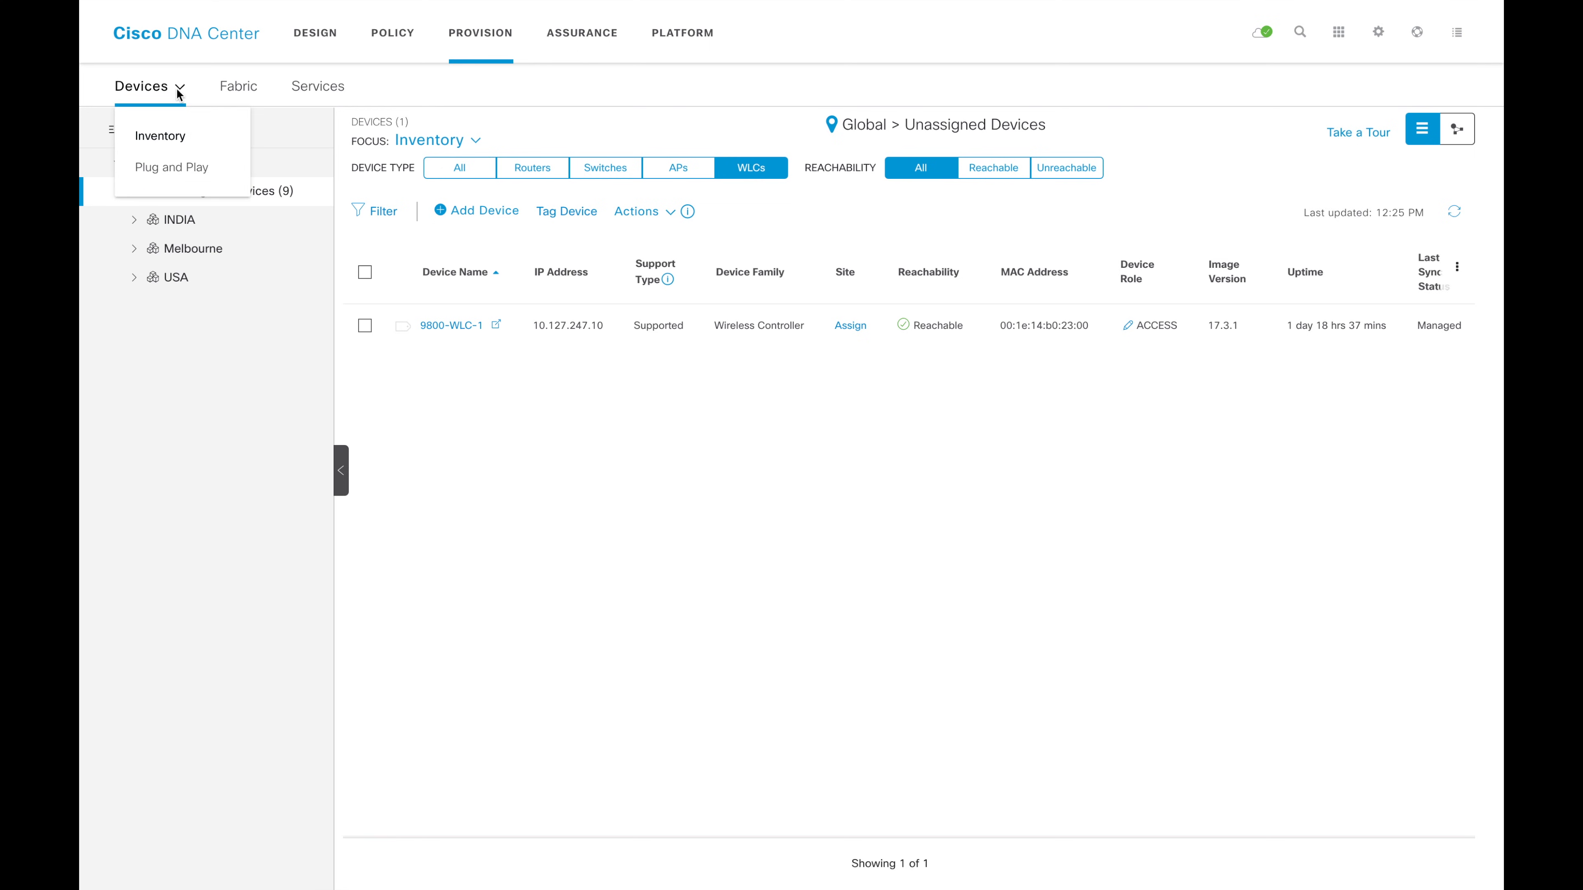
pyautogui.click(167, 140)
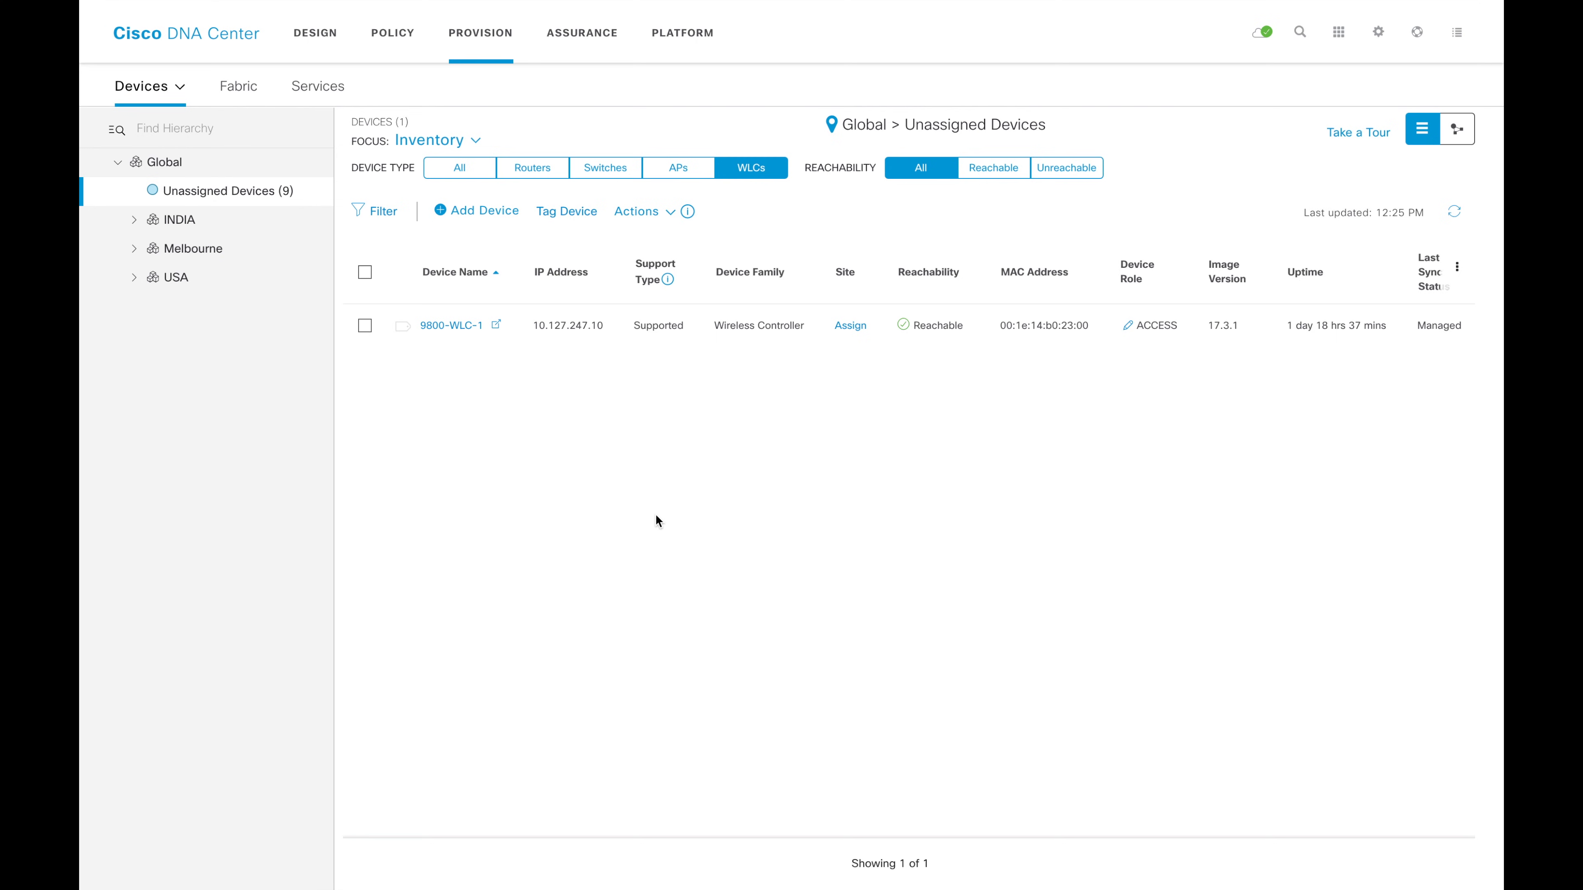
pyautogui.click(370, 324)
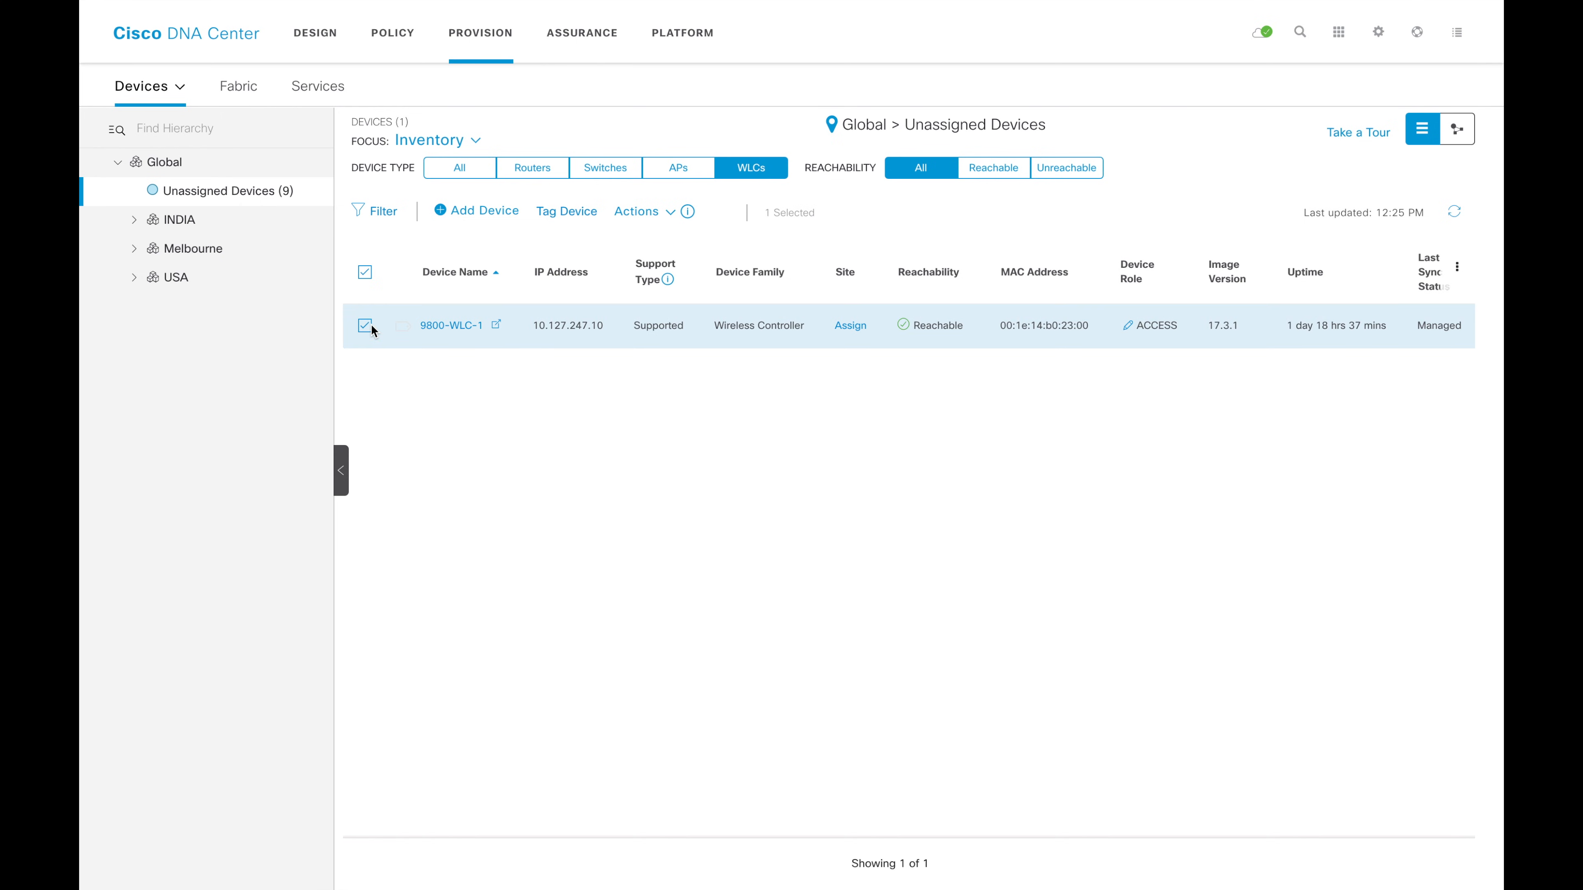
pyautogui.click(668, 213)
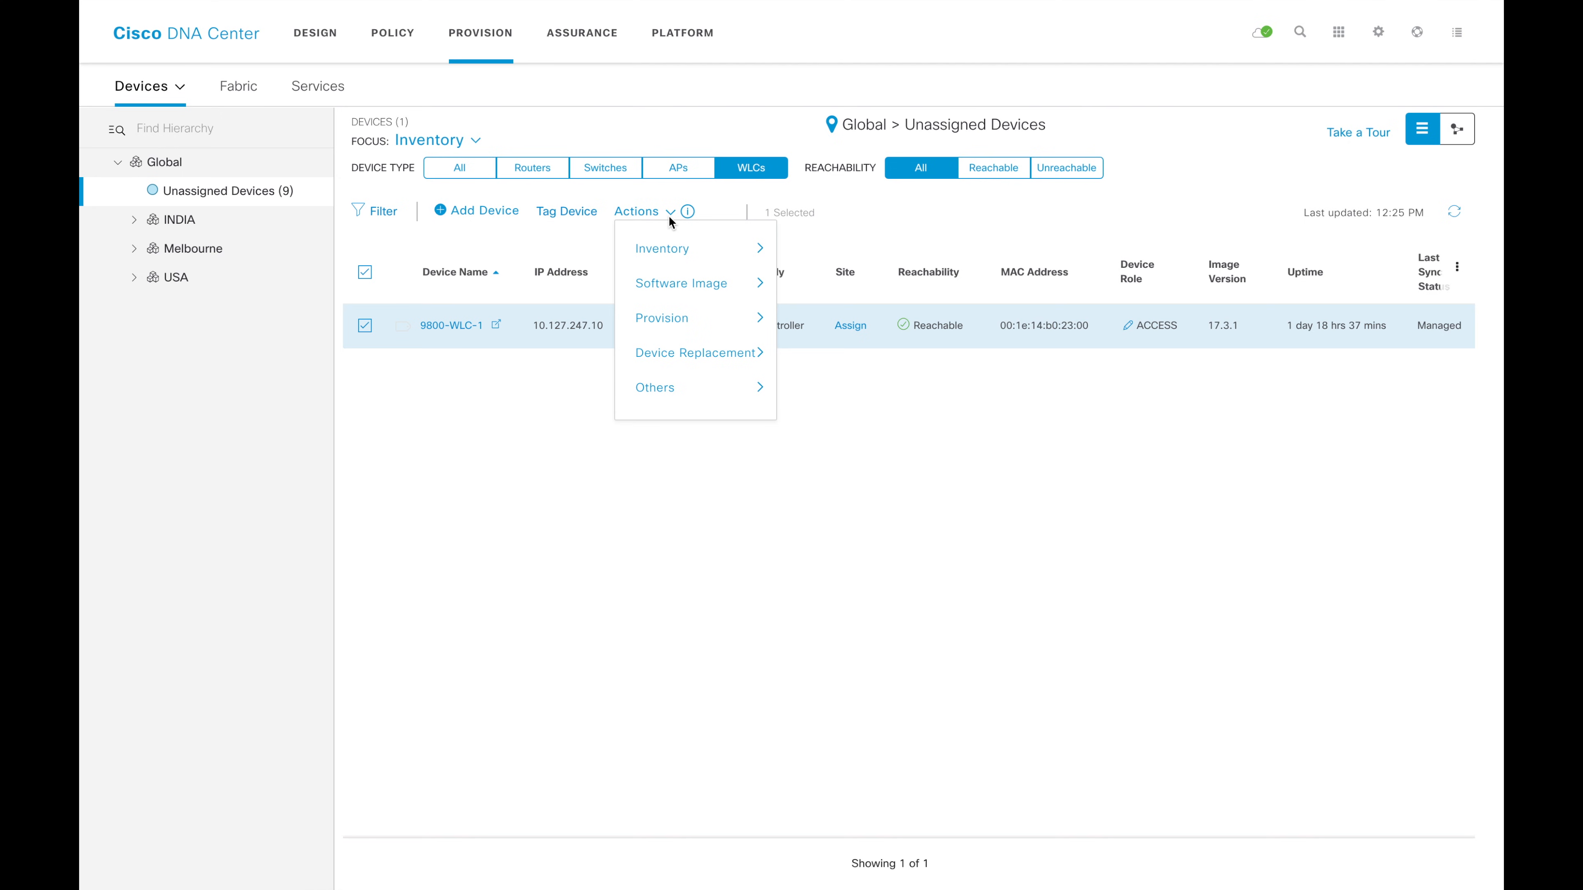
pyautogui.moveTo(703, 317)
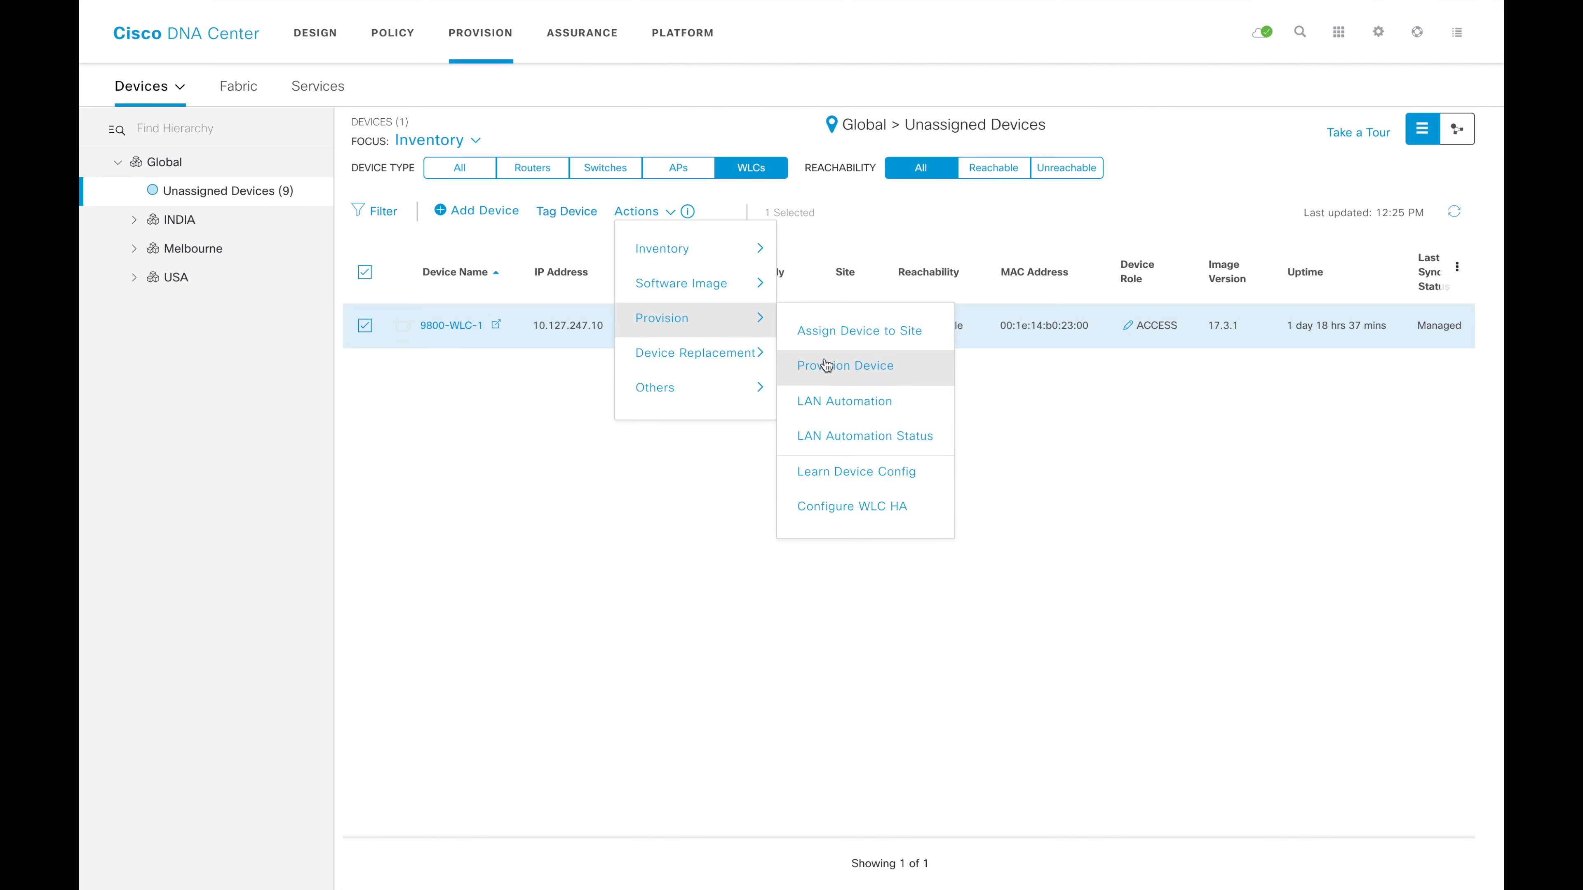
pyautogui.click(924, 372)
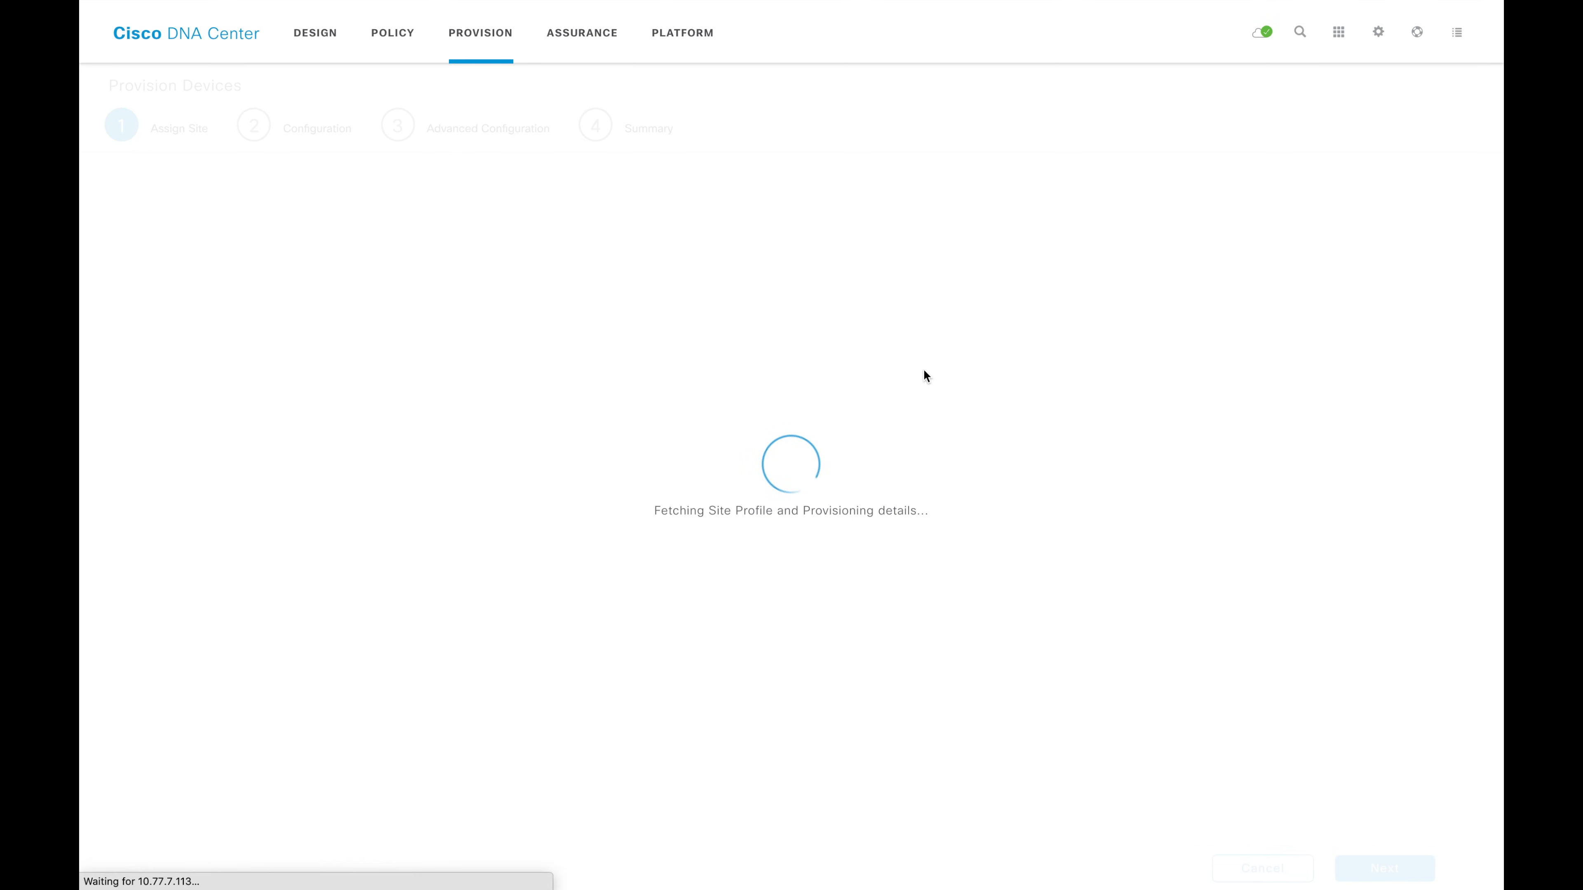
# - Assign 9800-WLC-1 to the site Global/INDIA/Kerala/Cochin/DC1 and continue to the configuration stage
pyautogui.click(823, 209)
pyautogui.click(882, 213)
pyautogui.click(900, 328)
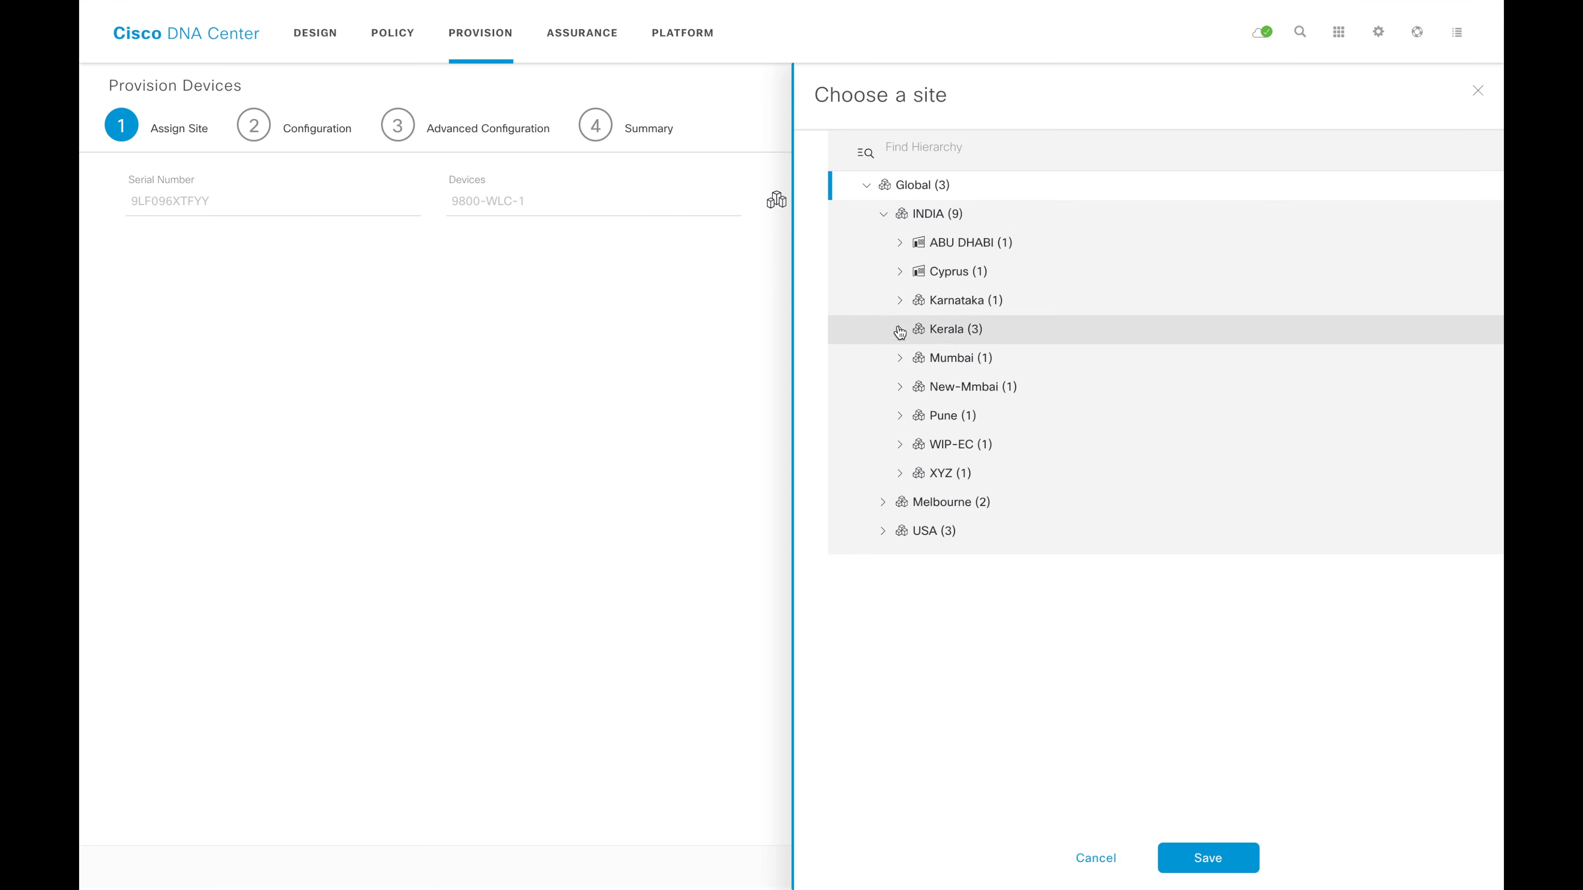
pyautogui.click(916, 357)
pyautogui.click(982, 387)
pyautogui.click(1205, 856)
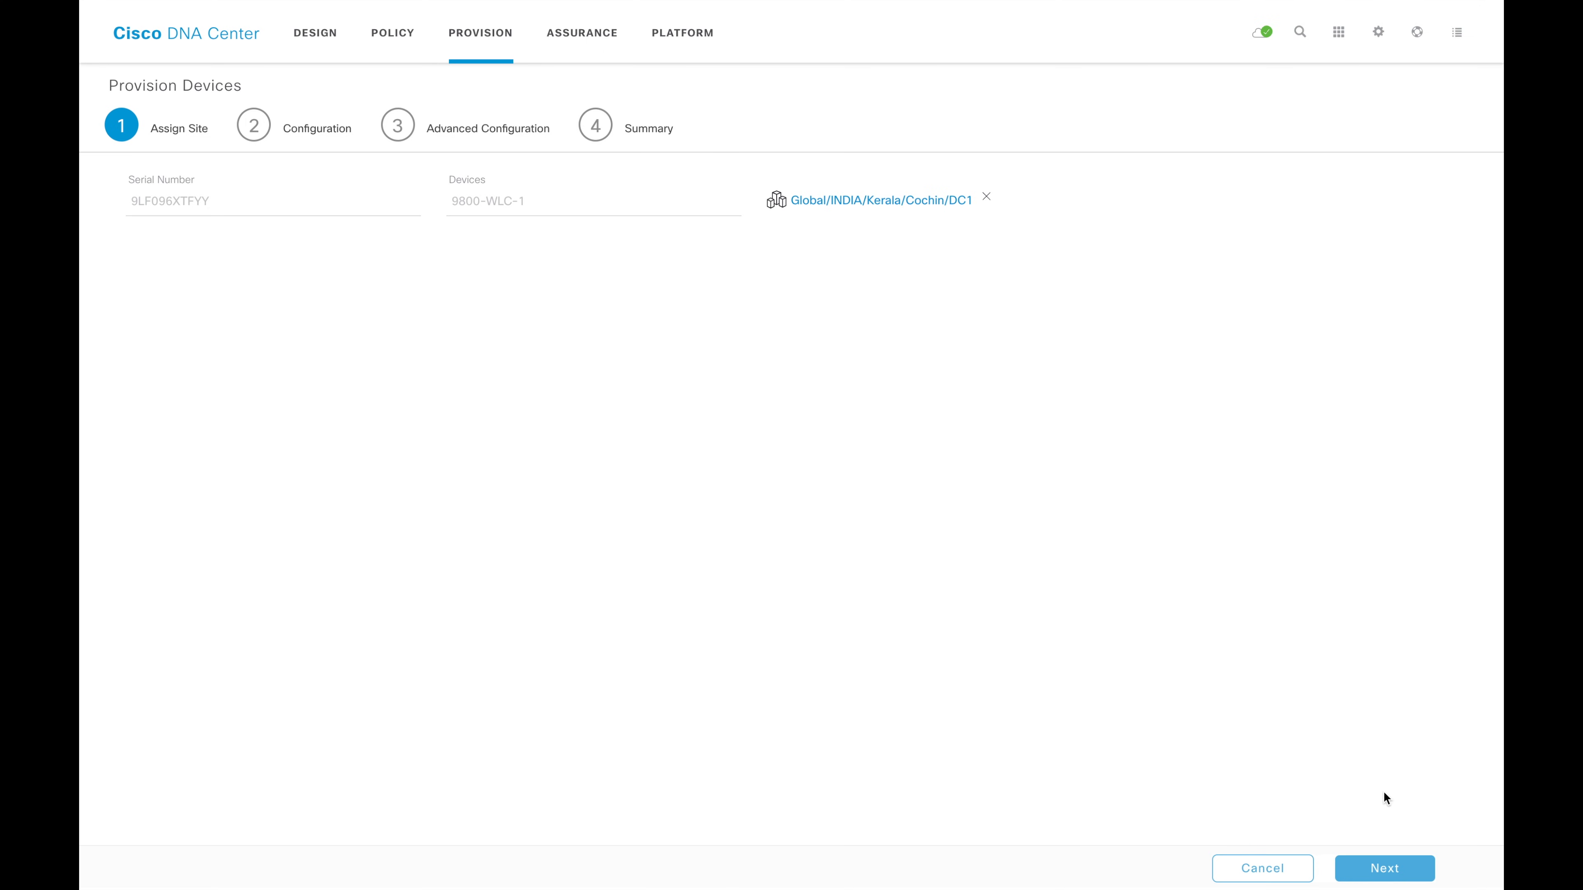
pyautogui.click(1385, 867)
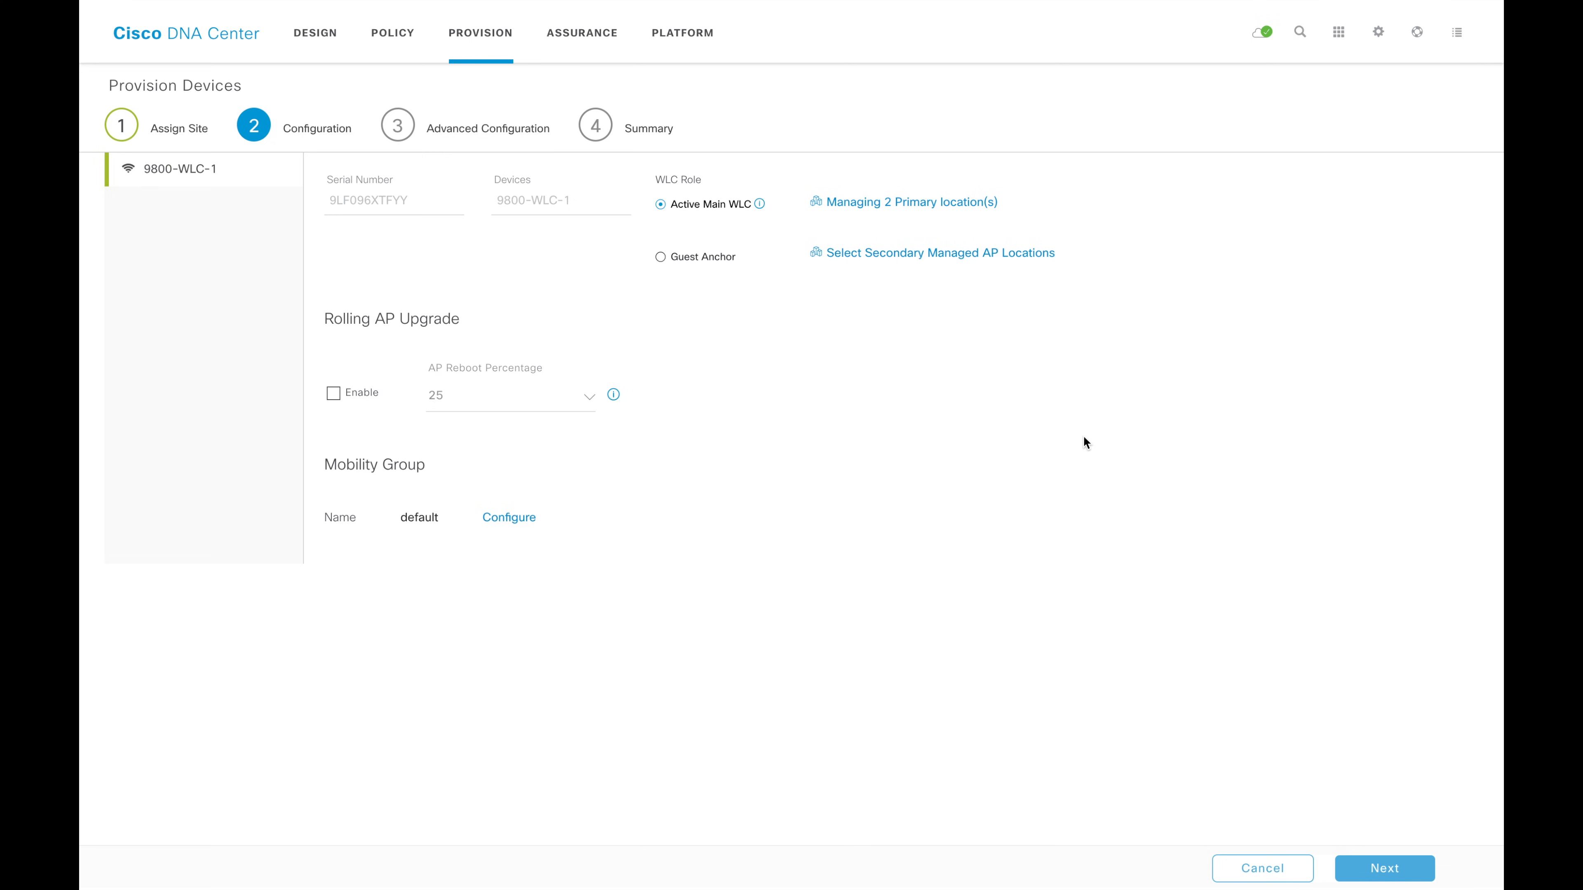
# - Compare the two WLC role options and set the role of 9800-WLC-1 to Guest Anchor
pyautogui.moveTo(705, 180); pyautogui.dragTo(648, 175)
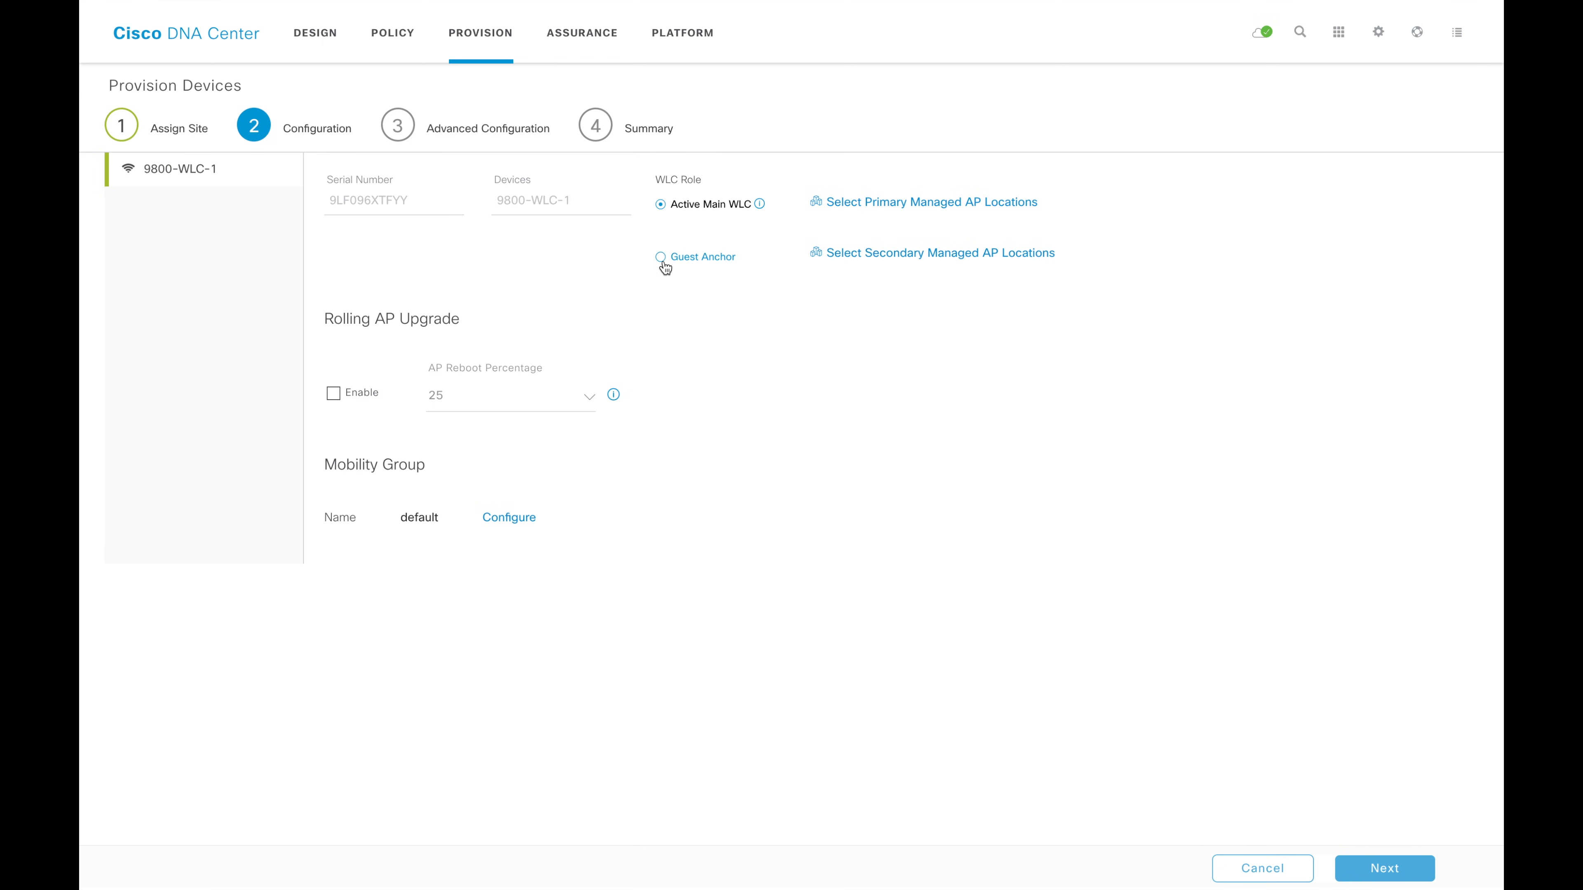
pyautogui.moveTo(703, 179); pyautogui.dragTo(626, 159)
pyautogui.click(695, 278)
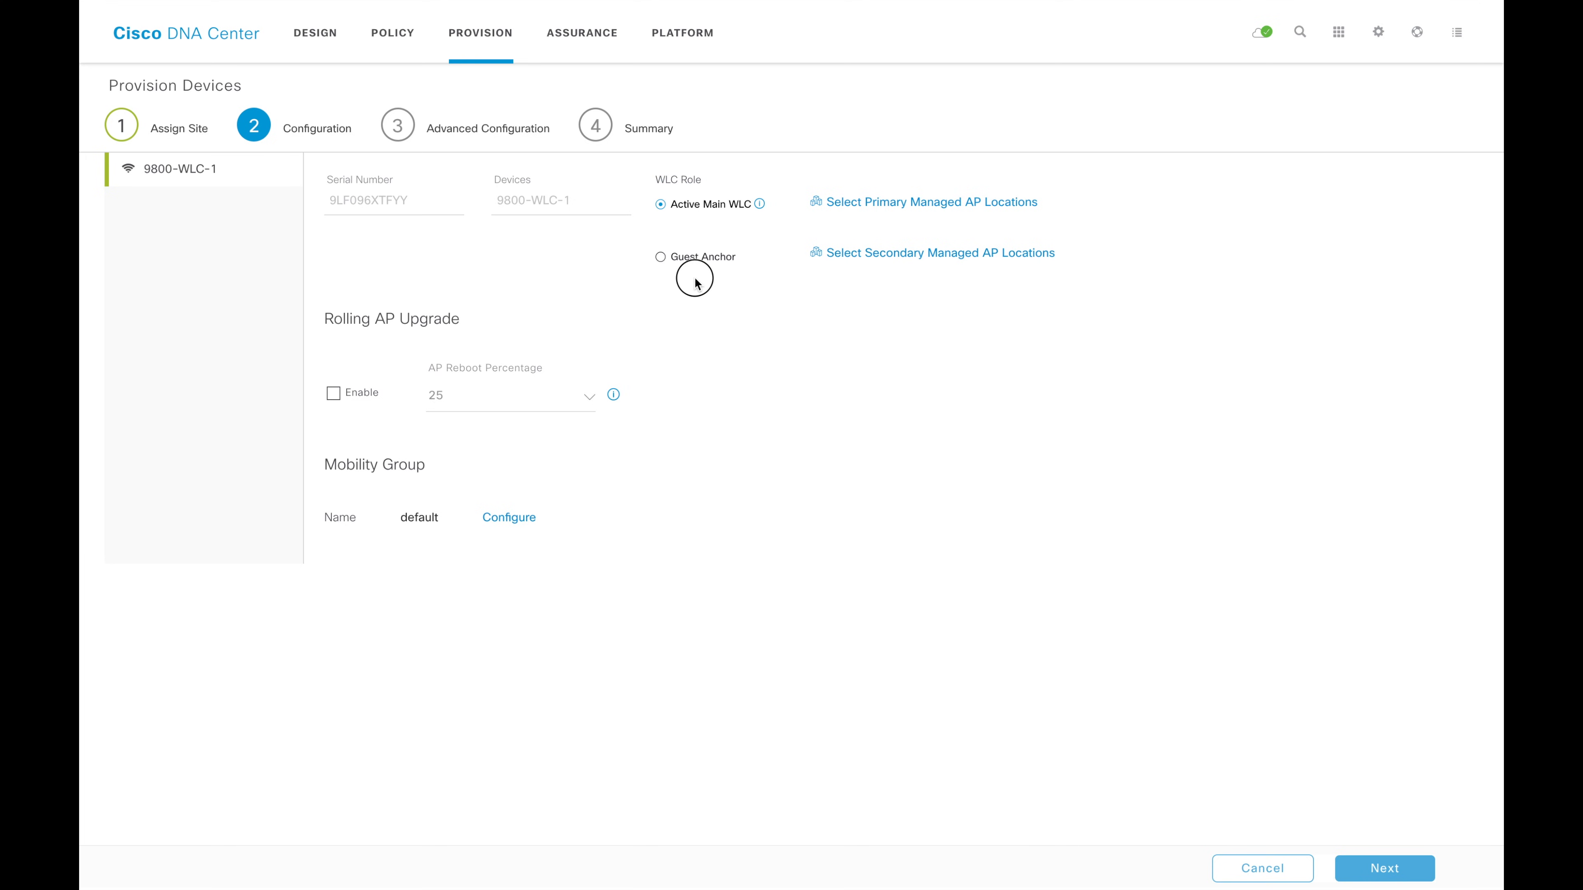
pyautogui.click(667, 265)
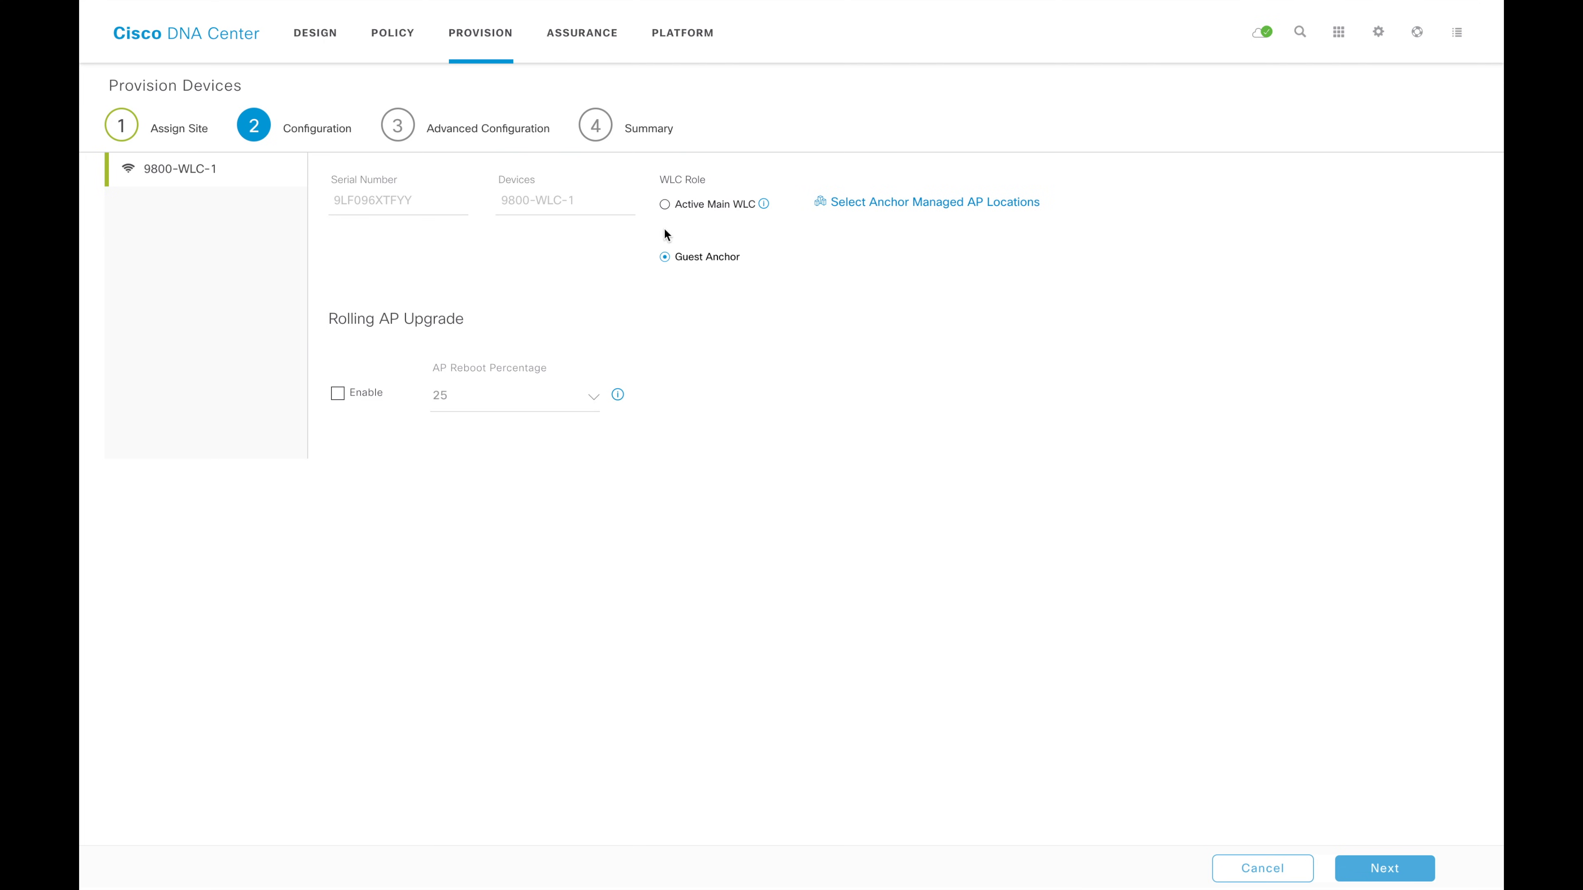
pyautogui.click(665, 204)
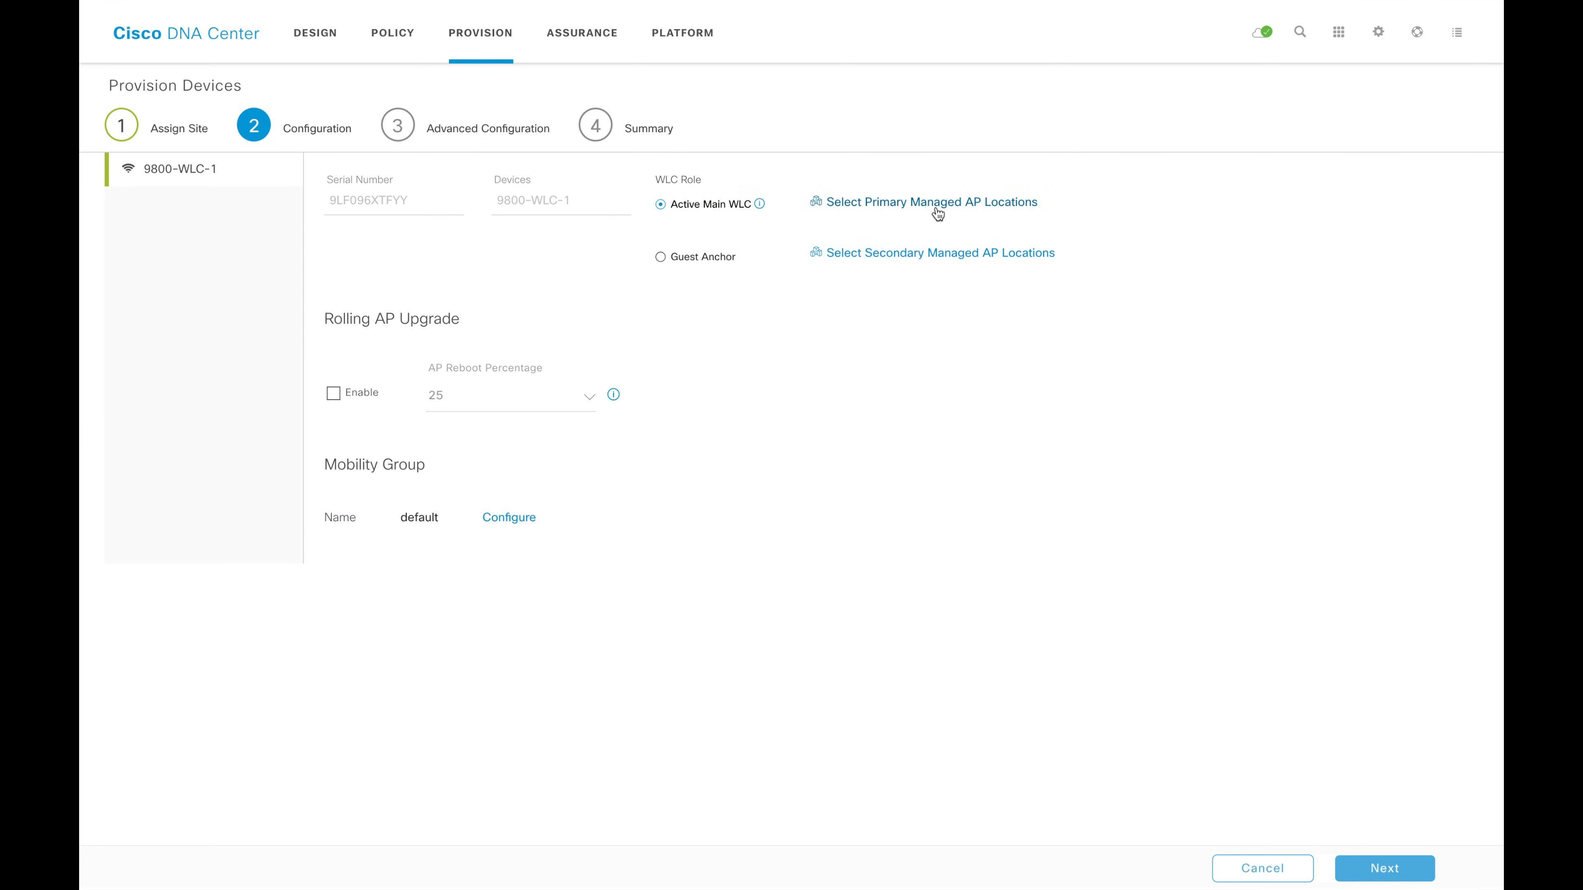
pyautogui.click(663, 265)
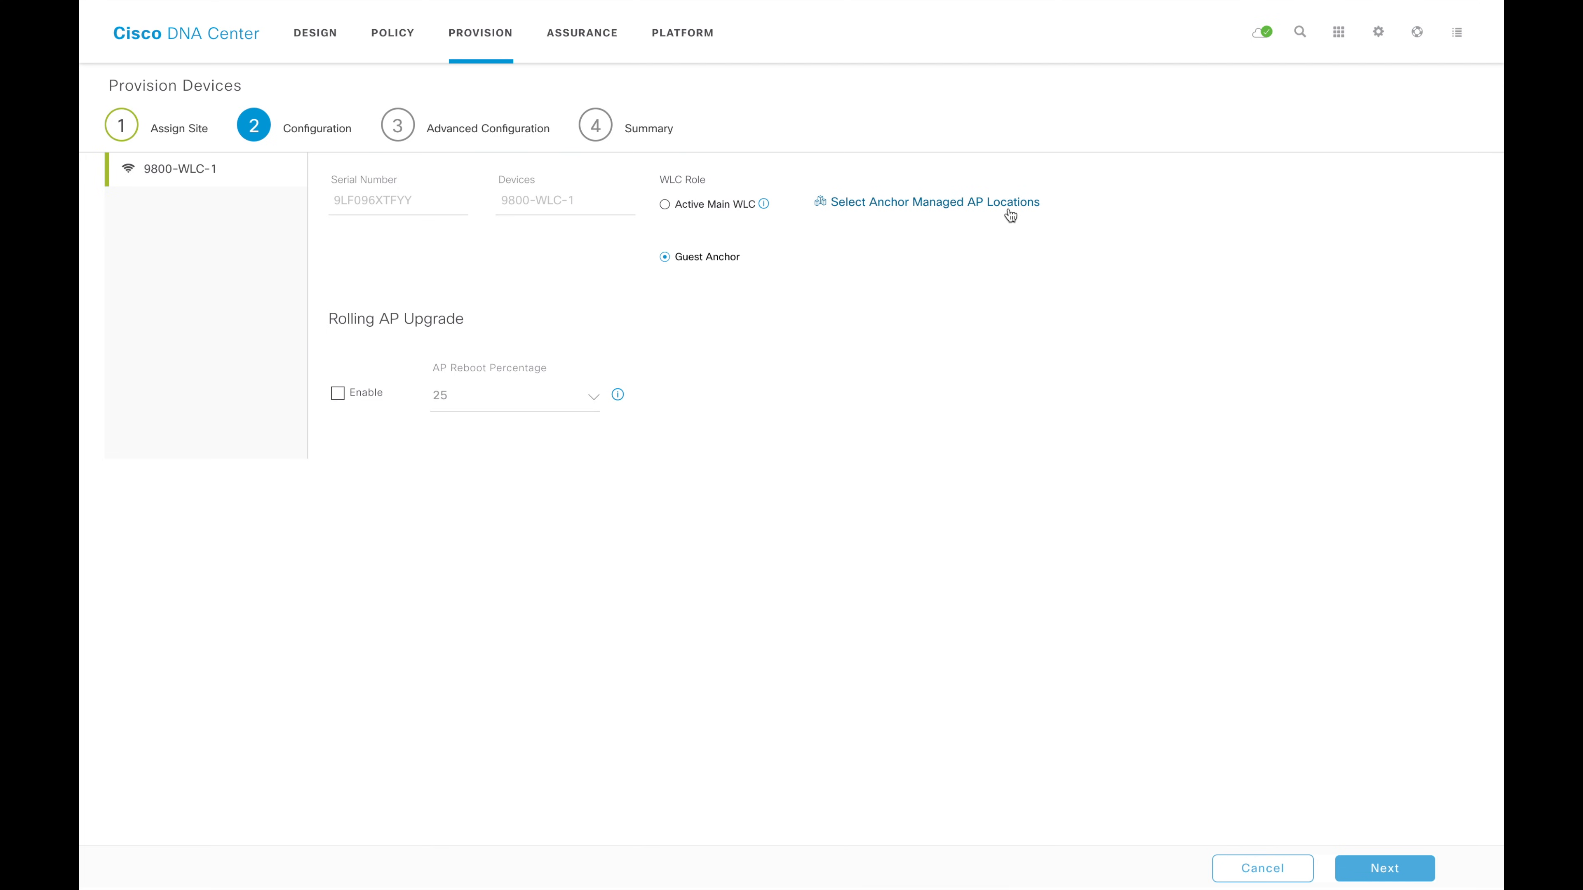
# - Select the whole Kerala area under INDIA as the anchor managed AP location and save the selection
pyautogui.click(925, 201)
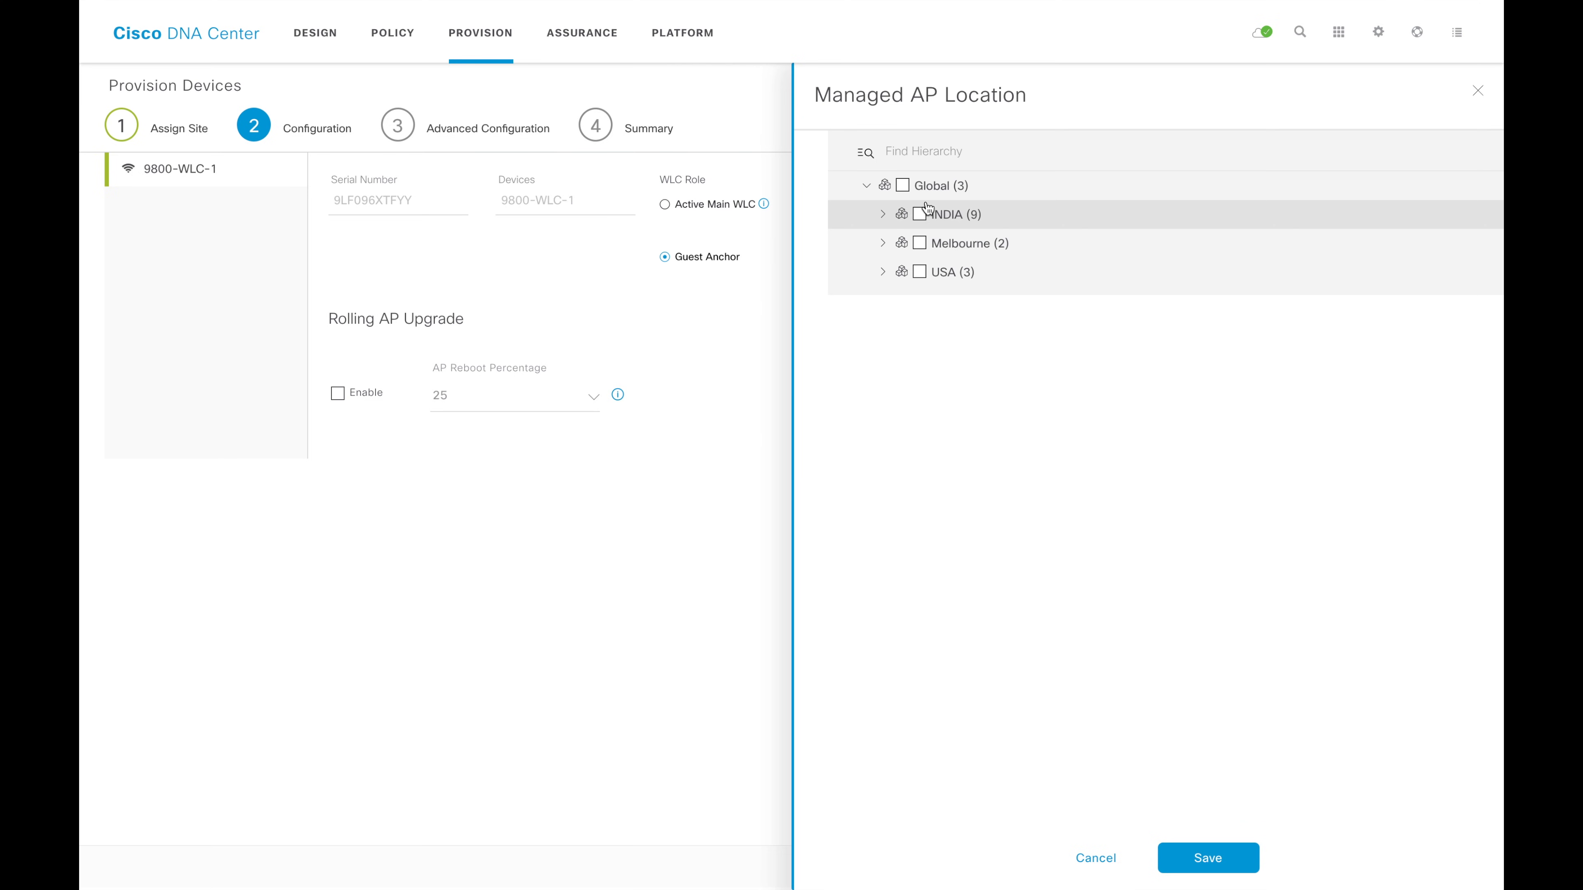
pyautogui.click(884, 215)
pyautogui.click(939, 333)
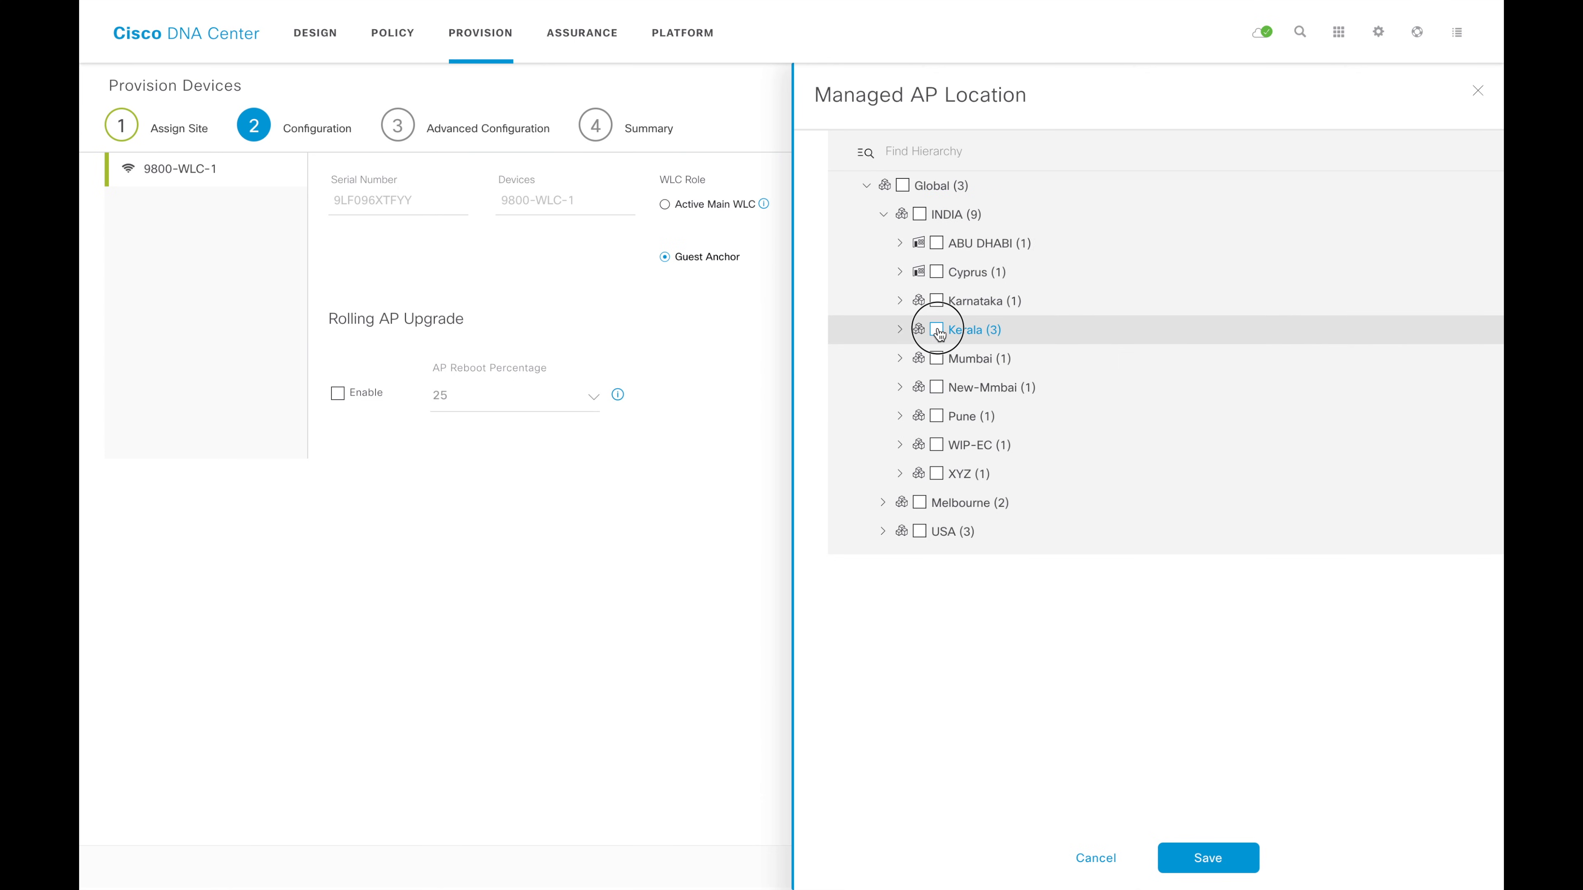
pyautogui.click(1225, 872)
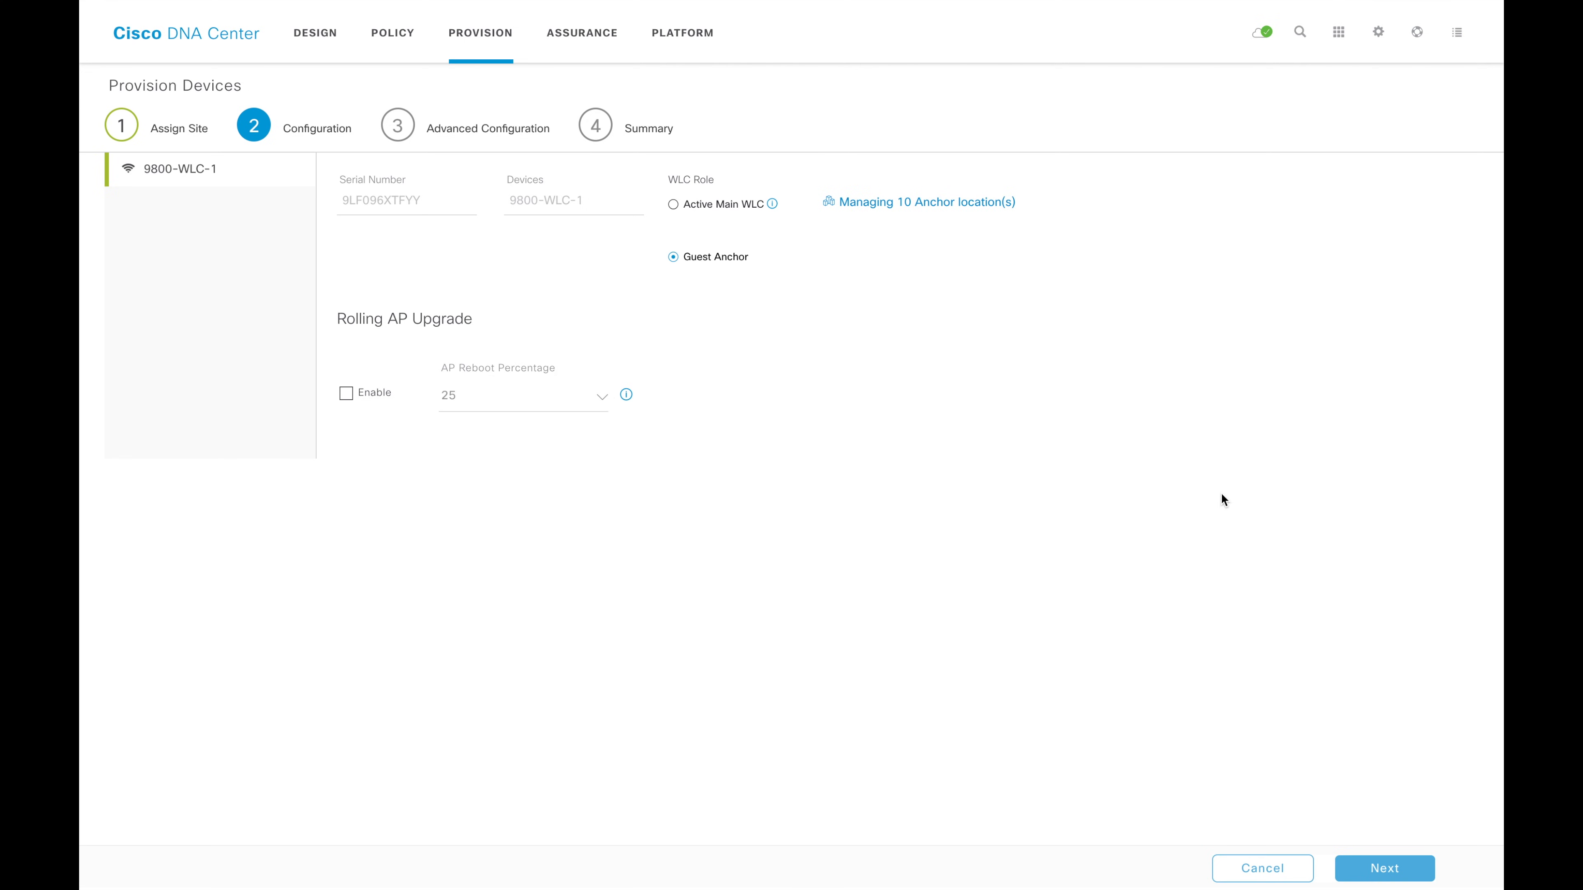
# - Continue to the provisioning summary without adding advanced configuration and review the managed sites listed for the anchor WLC
pyautogui.click(1395, 872)
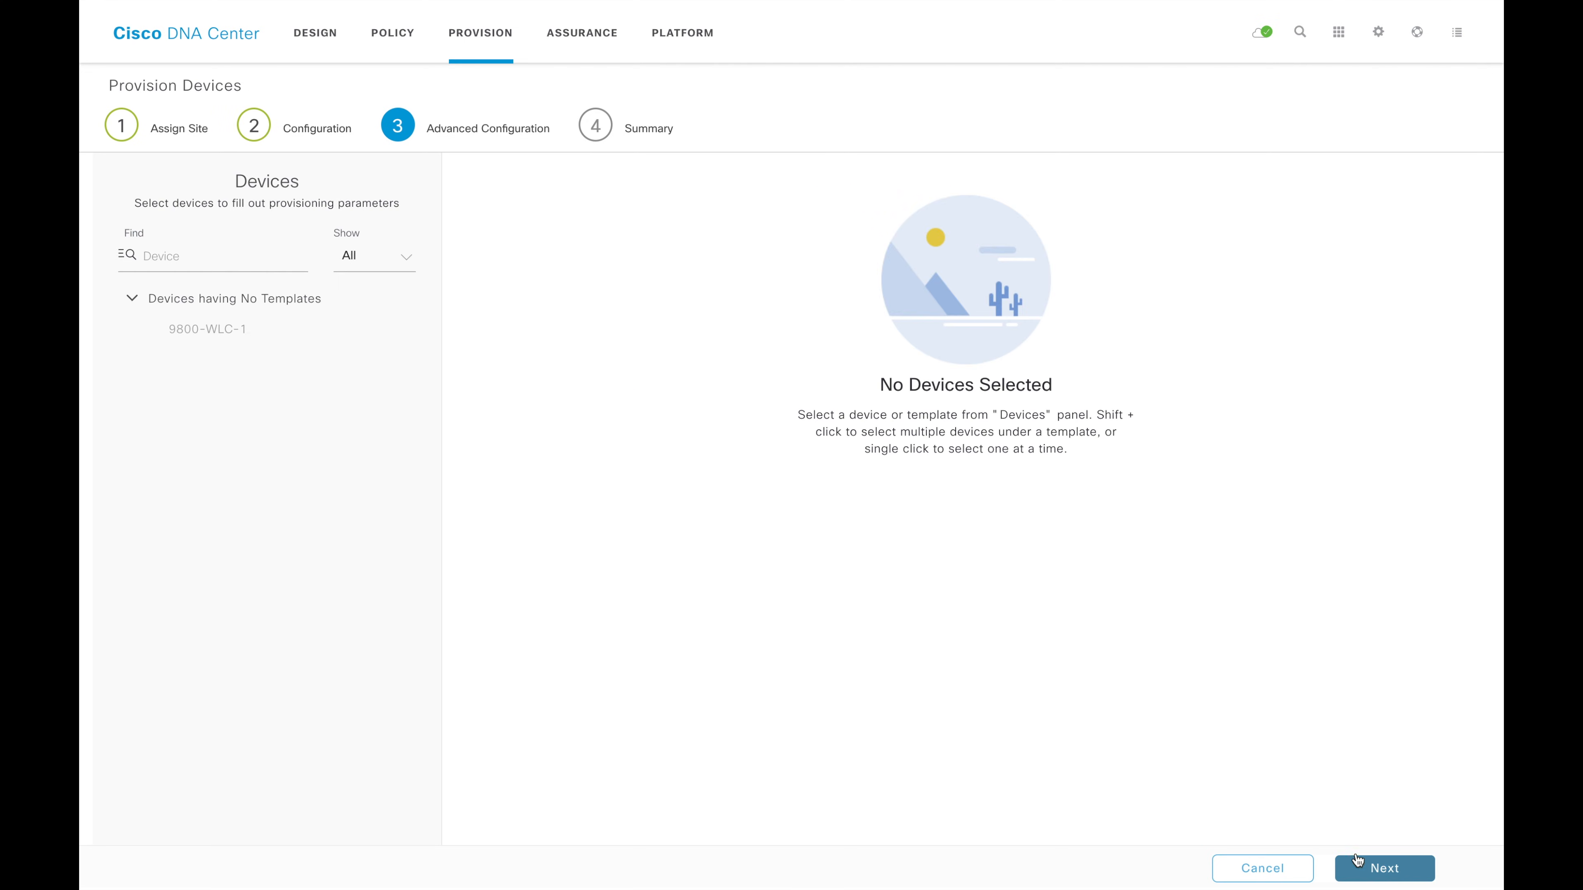
pyautogui.click(1371, 872)
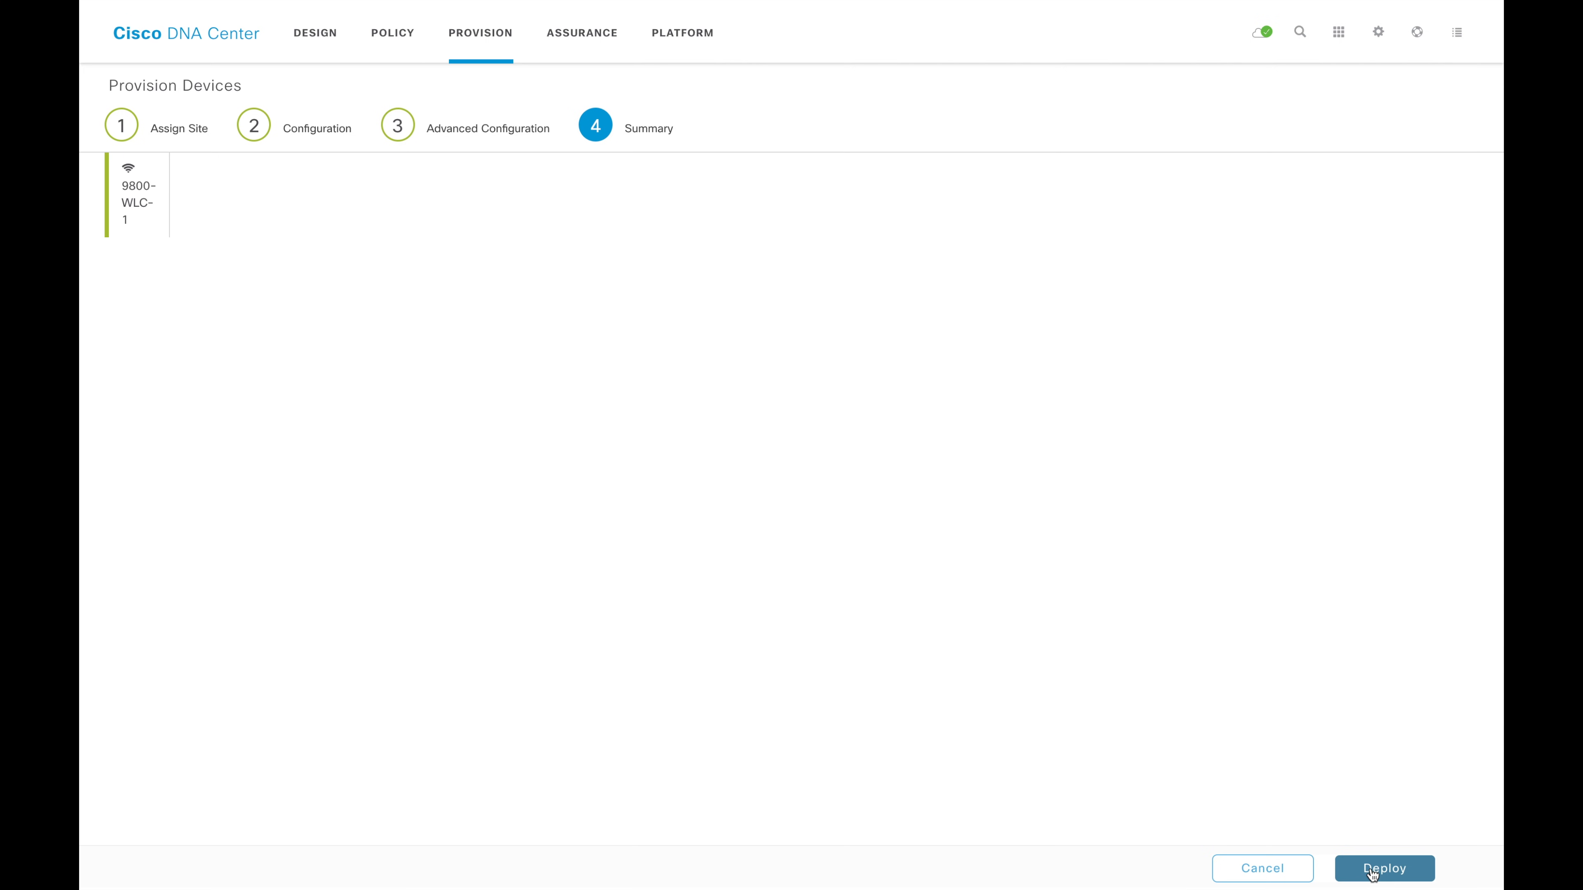
pyautogui.scroll(-5, 843, 399)
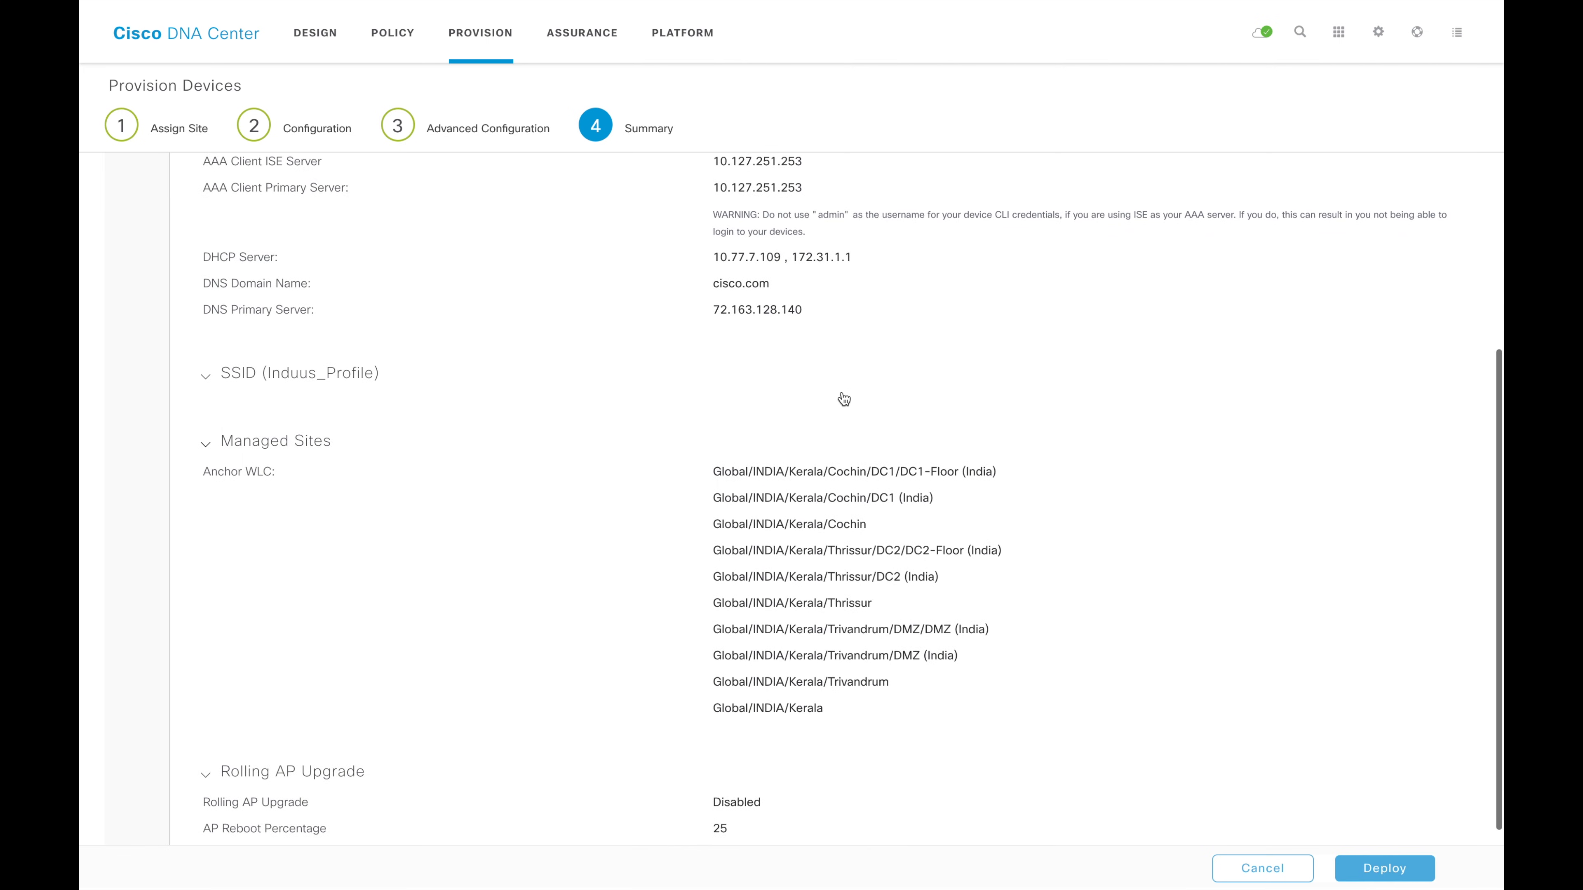
pyautogui.moveTo(203, 454); pyautogui.dragTo(306, 465)
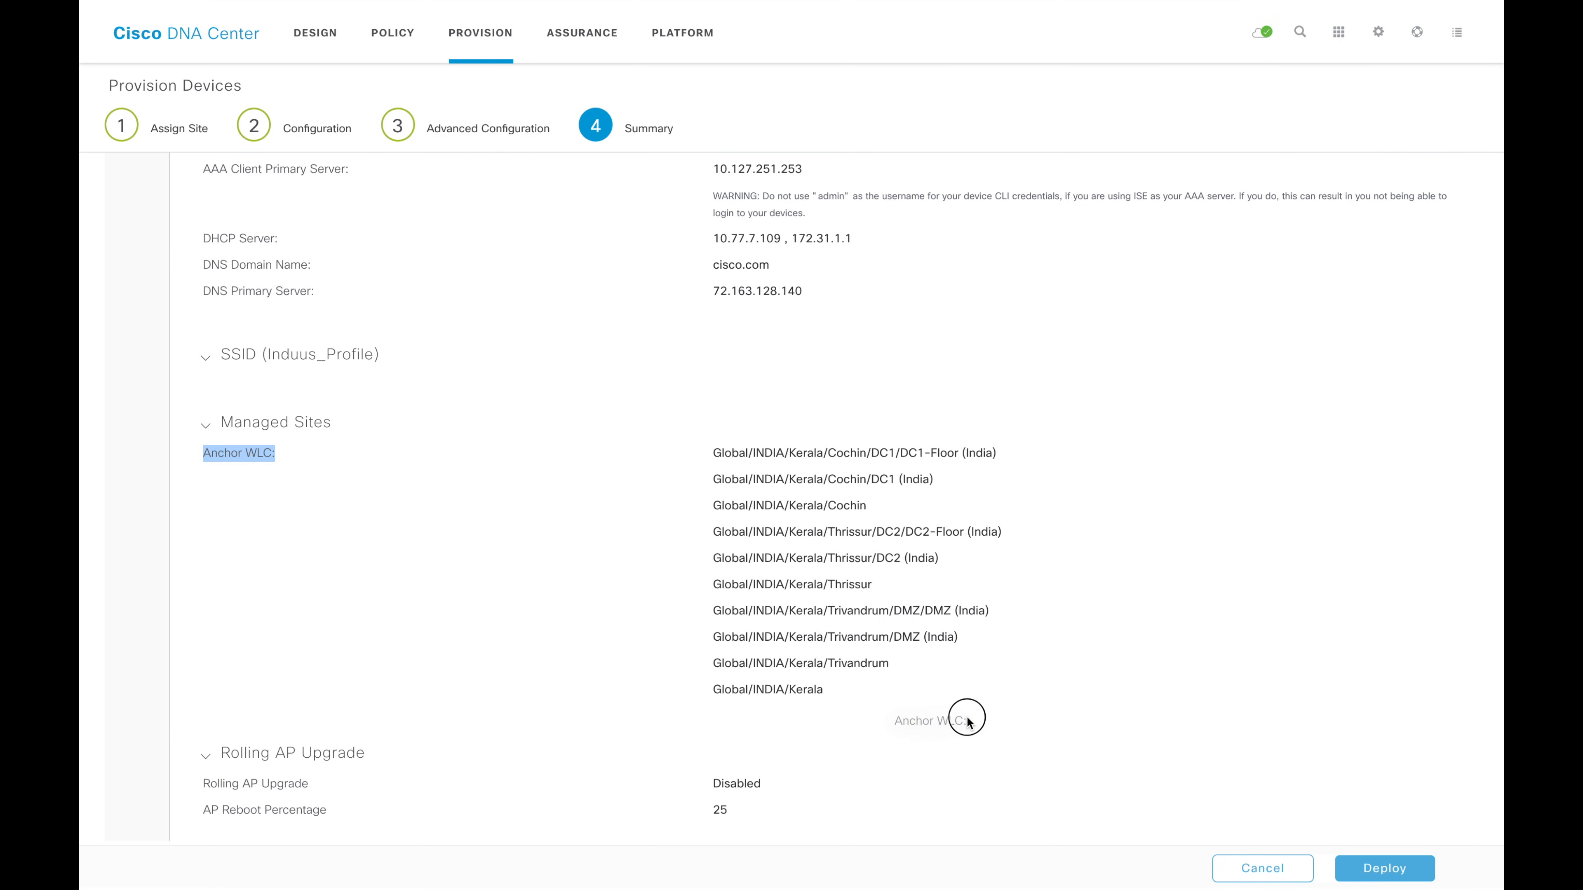
pyautogui.click(846, 697)
pyautogui.moveTo(847, 698); pyautogui.dragTo(662, 436)
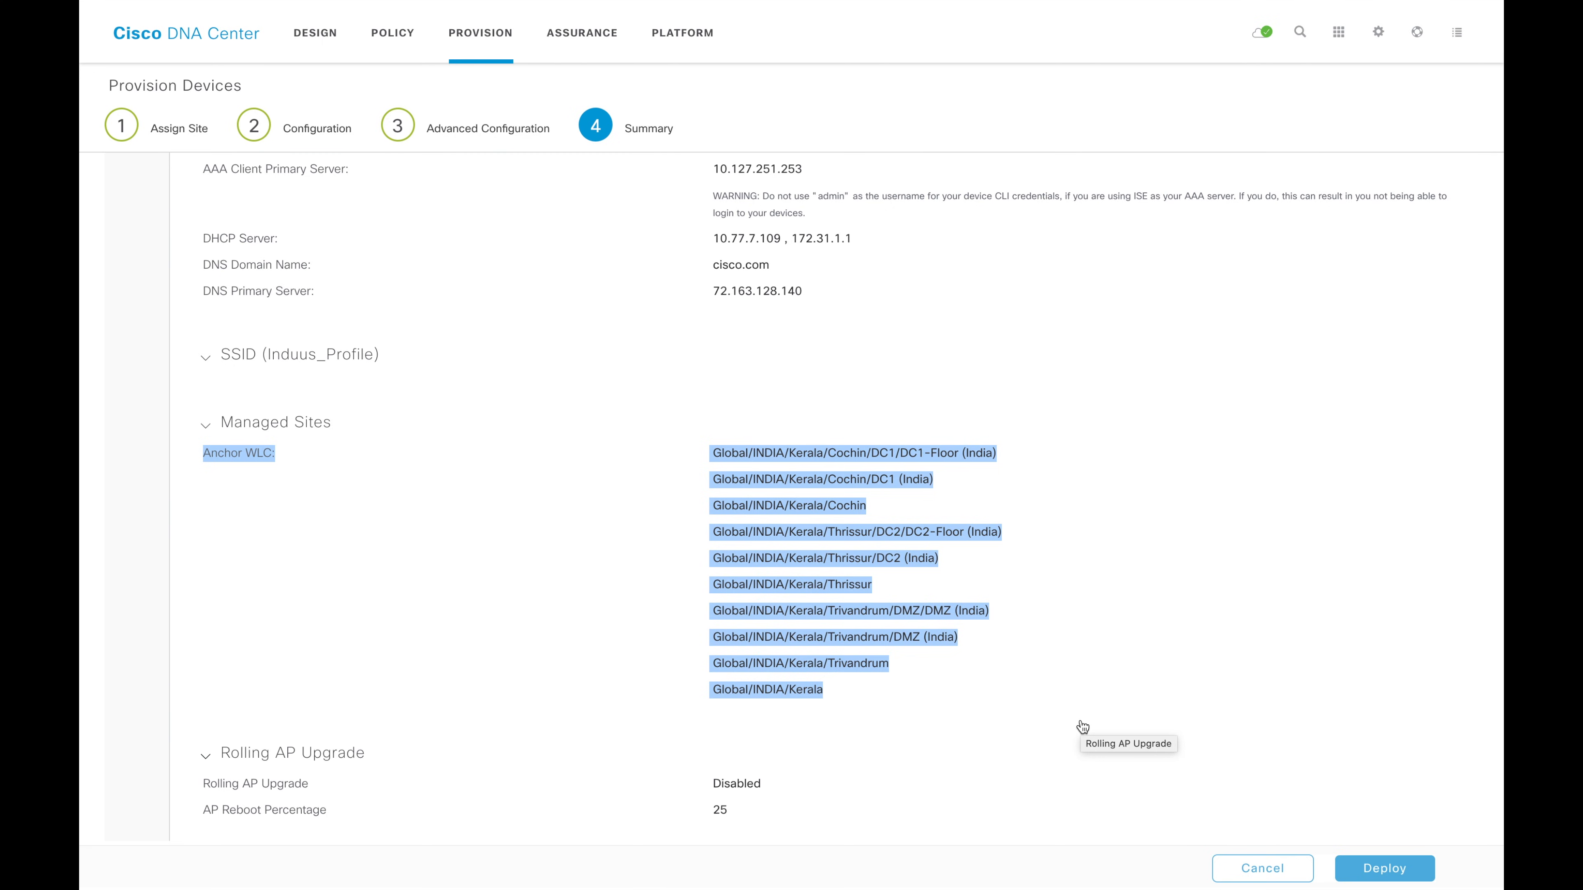
pyautogui.click(286, 472)
pyautogui.moveTo(273, 453); pyautogui.dragTo(195, 454)
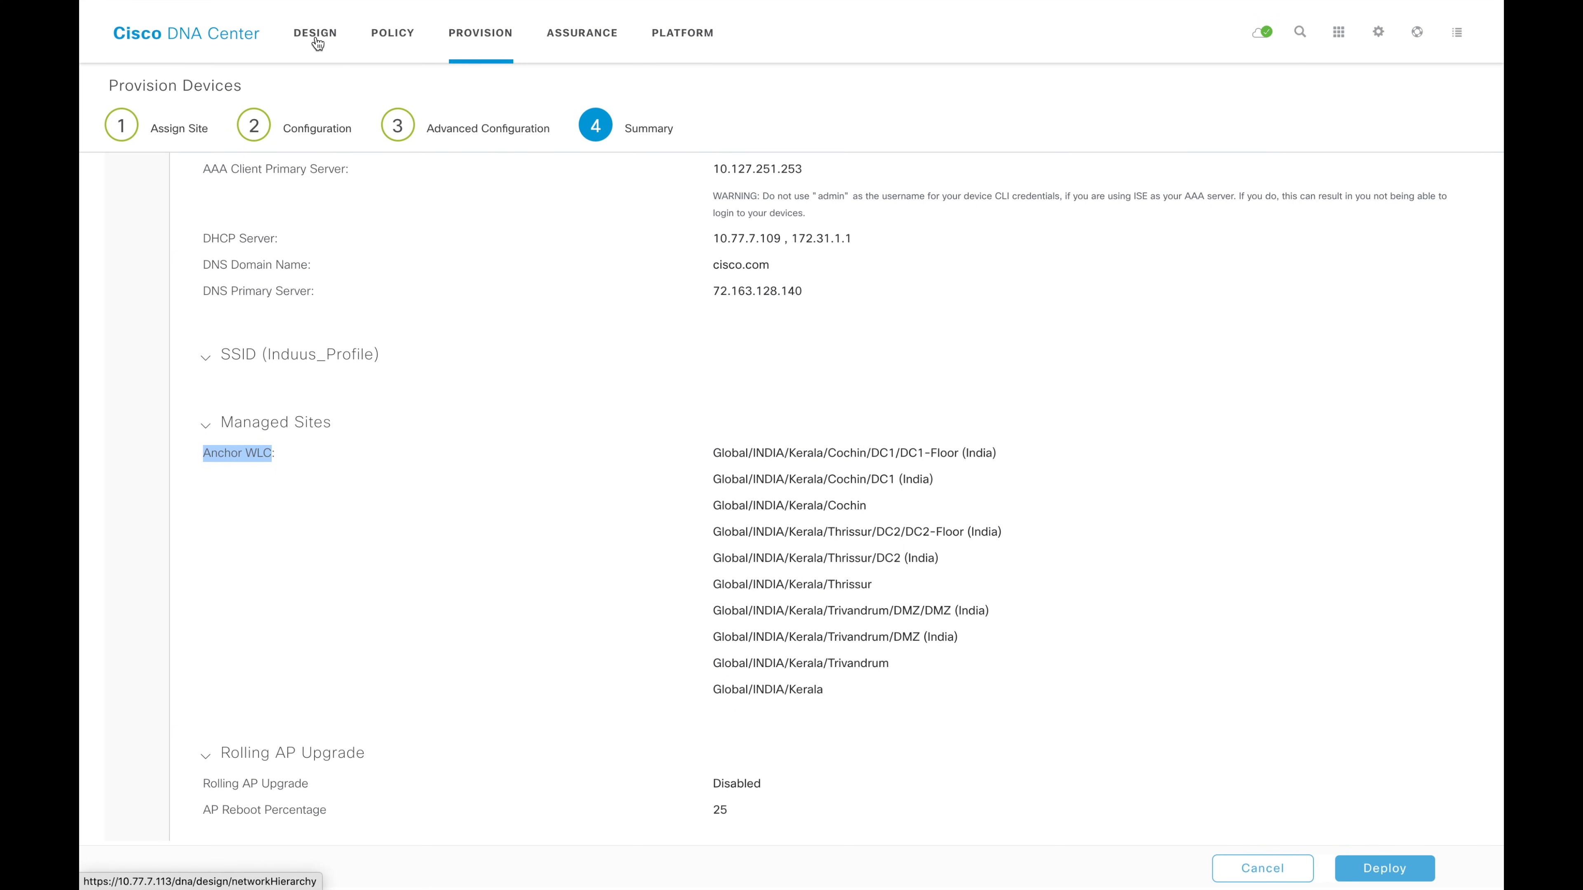
# - Start a new wireless network profile in the Design area and name it Anchor-Site
pyautogui.click(315, 35)
pyautogui.click(629, 89)
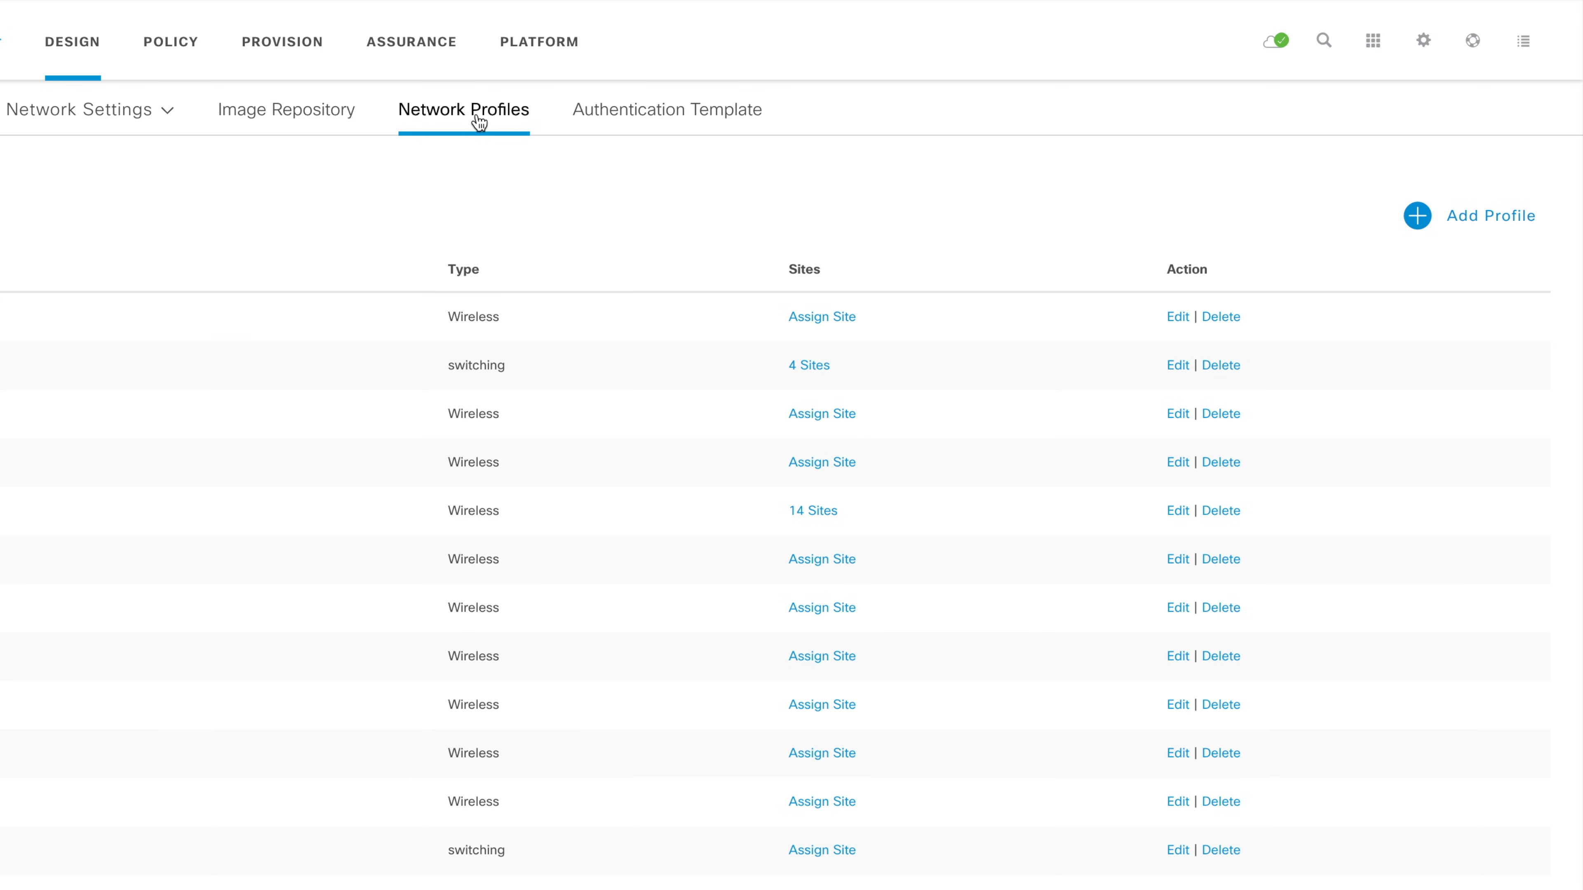
pyautogui.click(1463, 222)
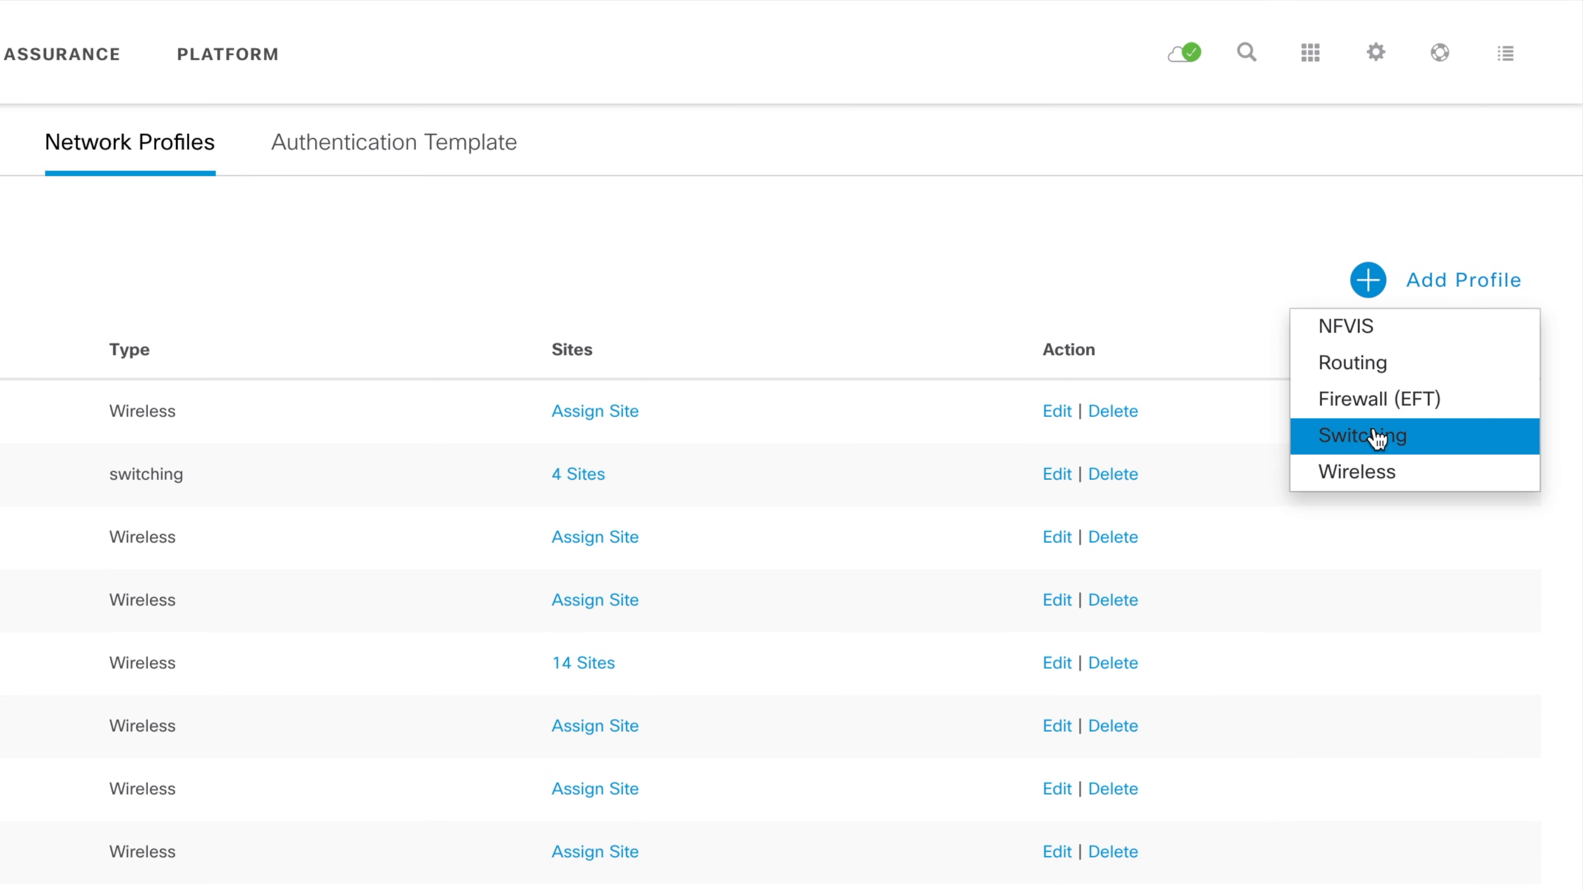
pyautogui.click(1373, 474)
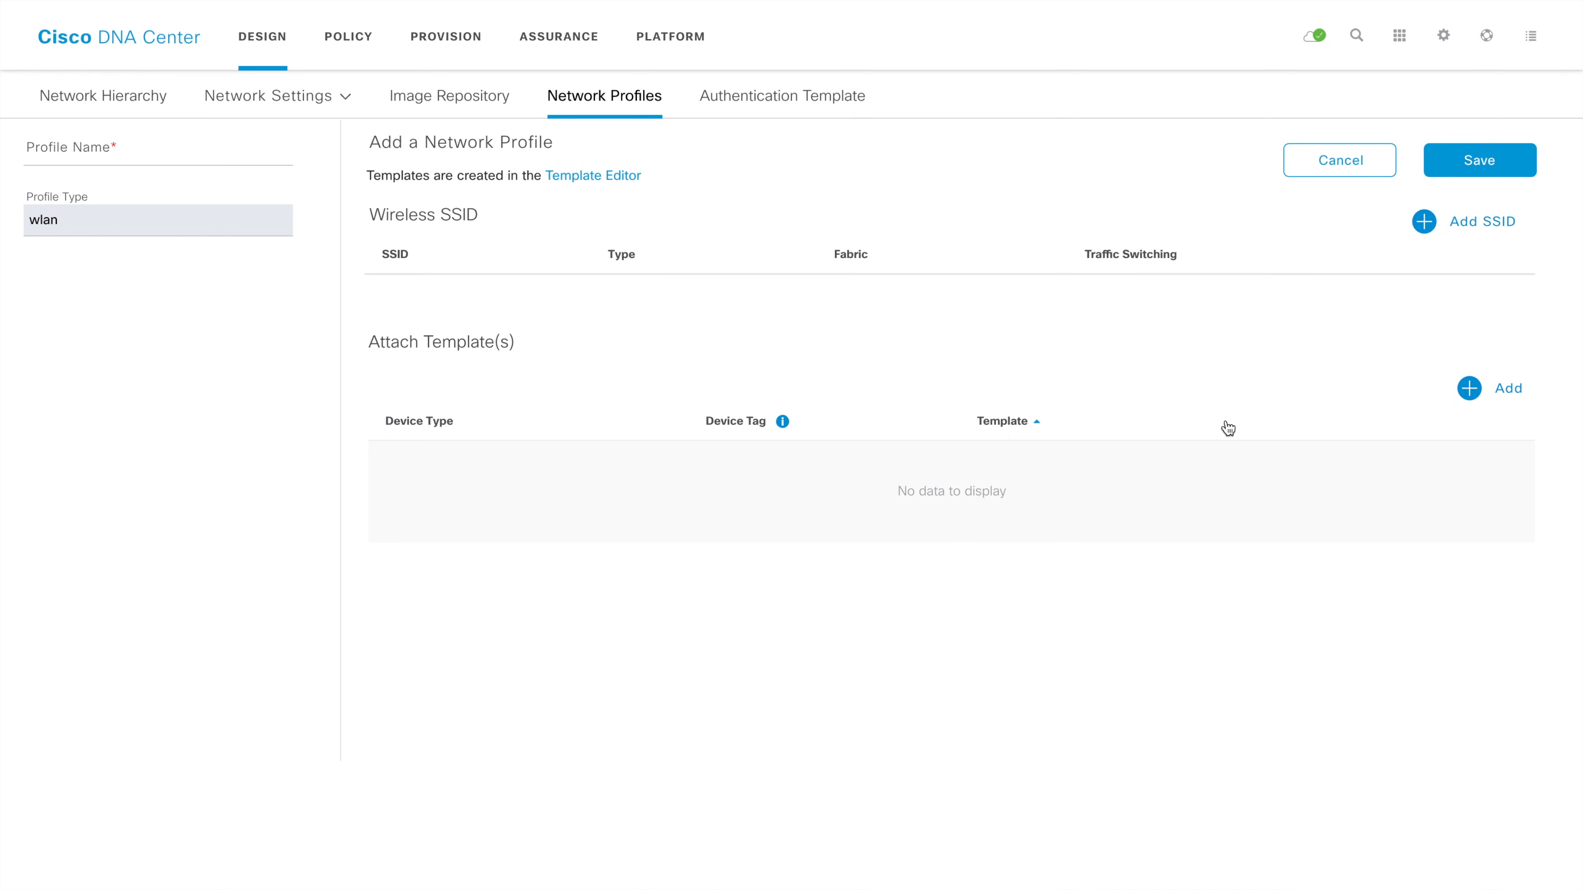
pyautogui.click(140, 149)
pyautogui.write('Anchor')
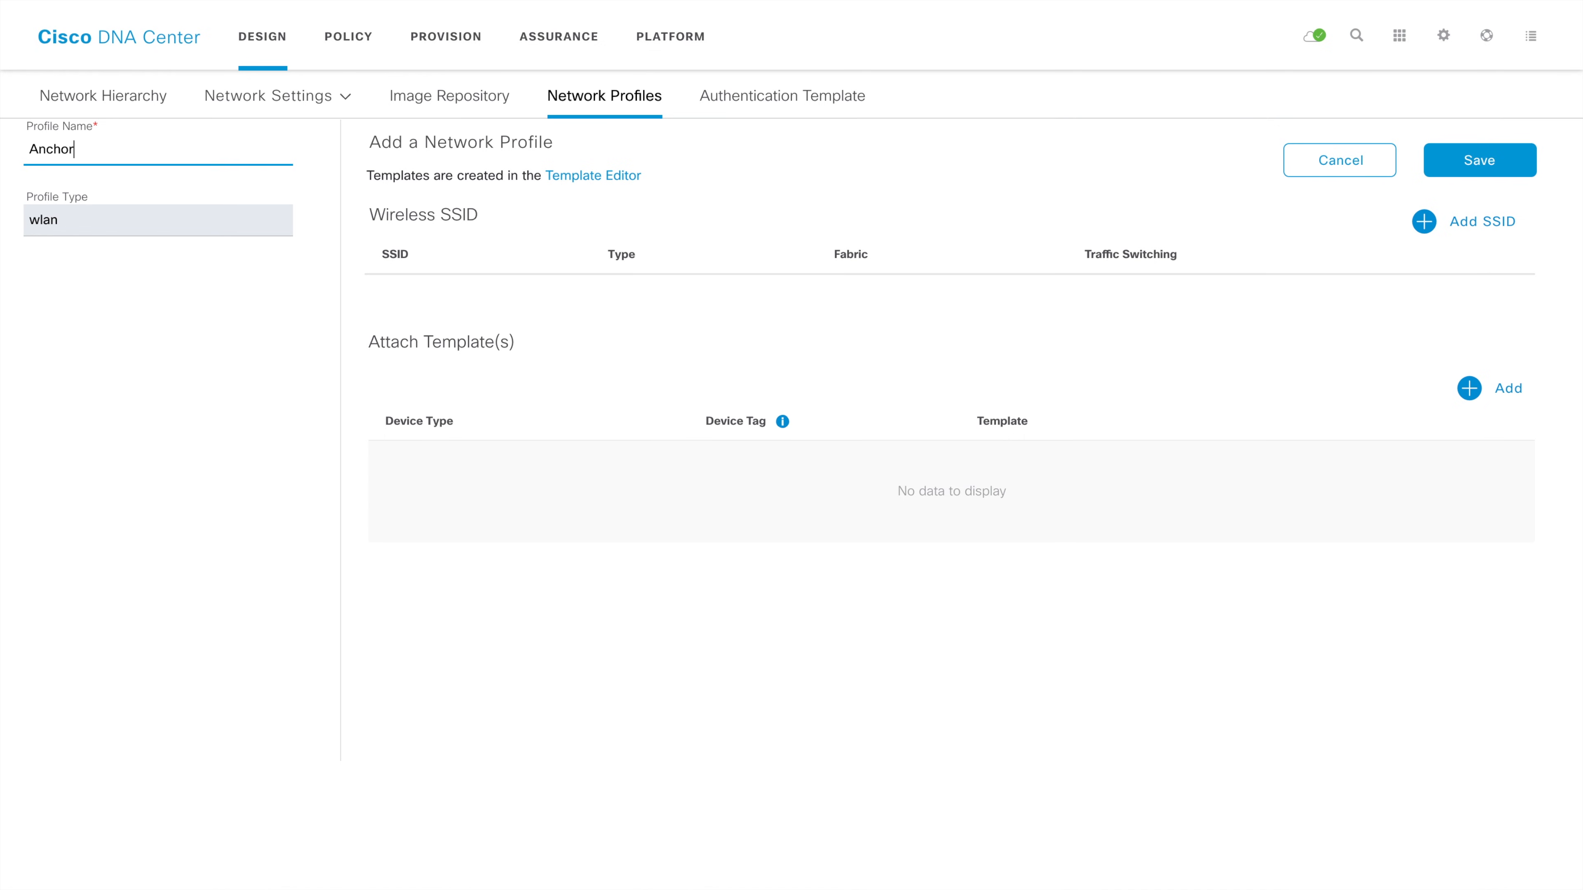
pyautogui.write('-Site')
pyautogui.click(722, 430)
pyautogui.doubleClick(30, 220)
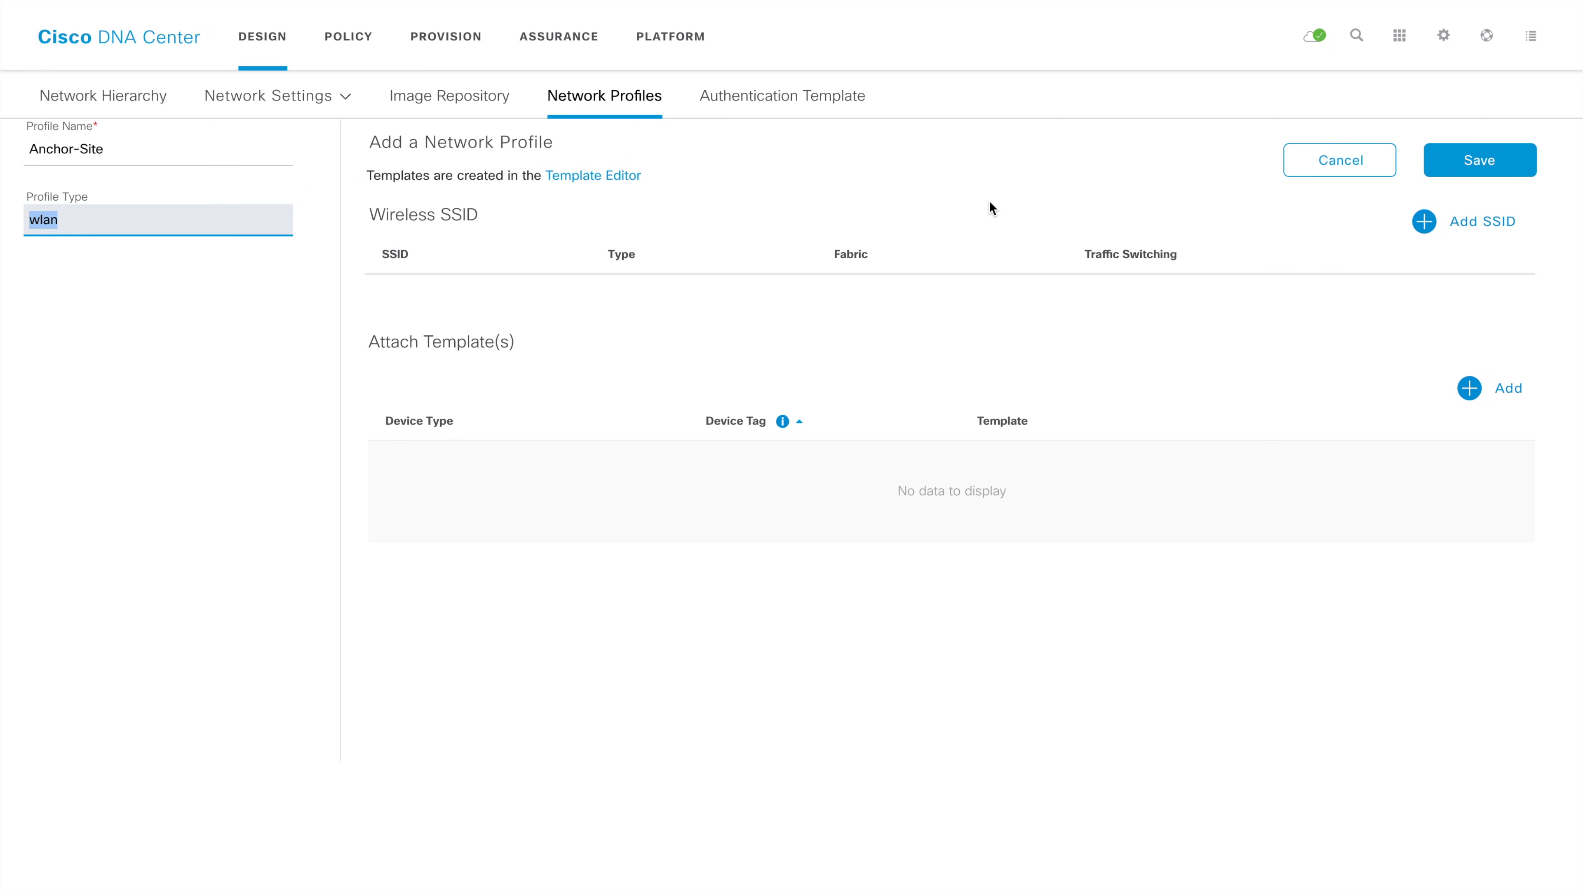
# - Add the CWA-Guest SSID to the Anchor-Site profile as a non-fabric SSID
pyautogui.click(1479, 238)
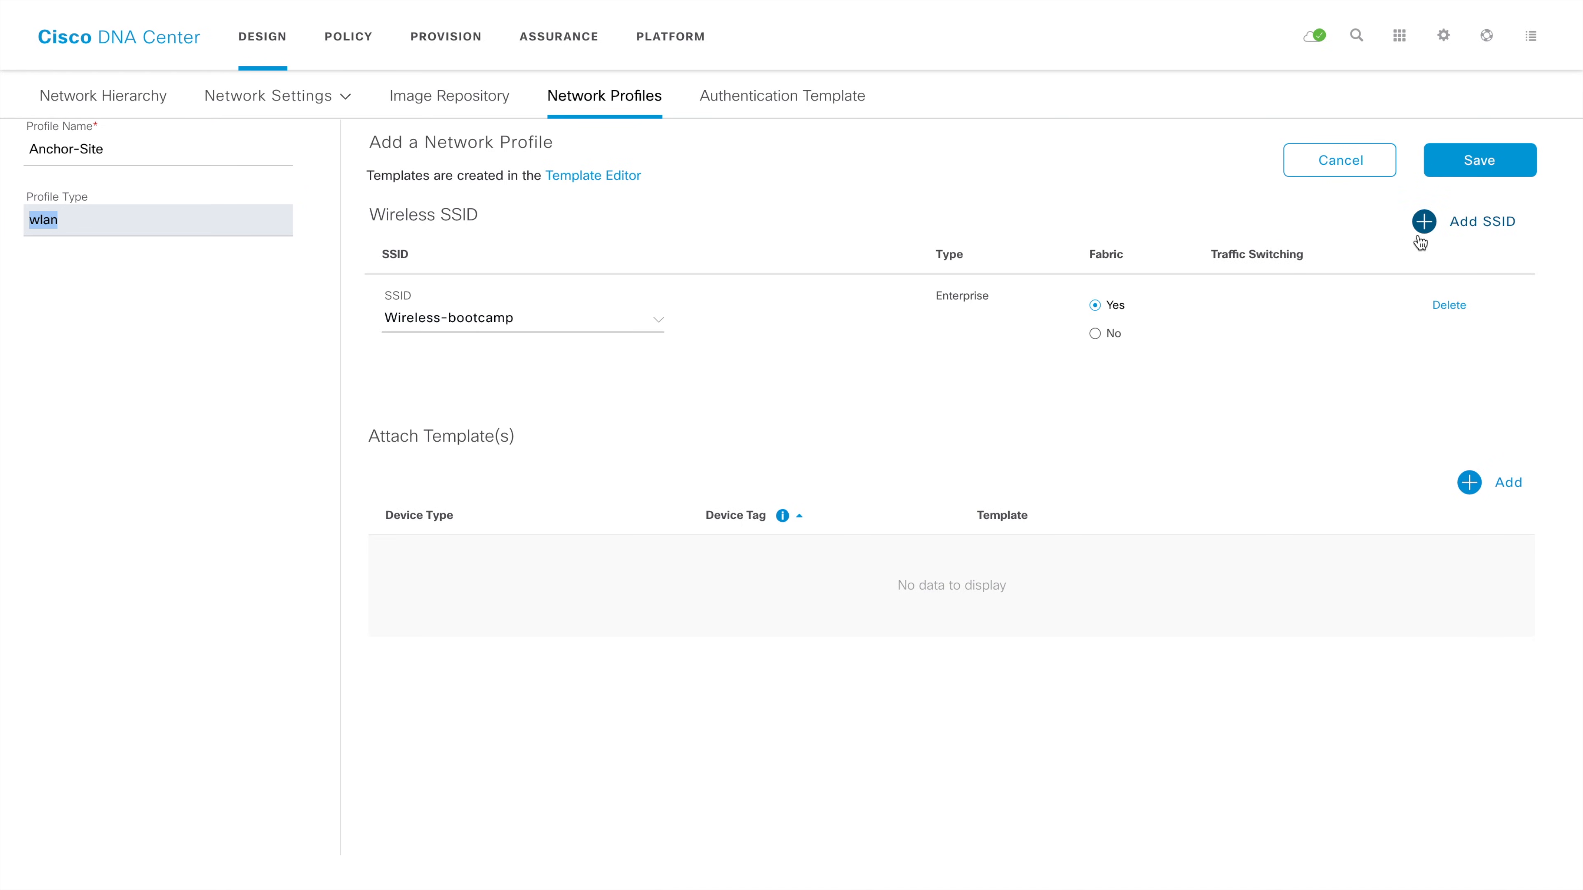
pyautogui.click(659, 321)
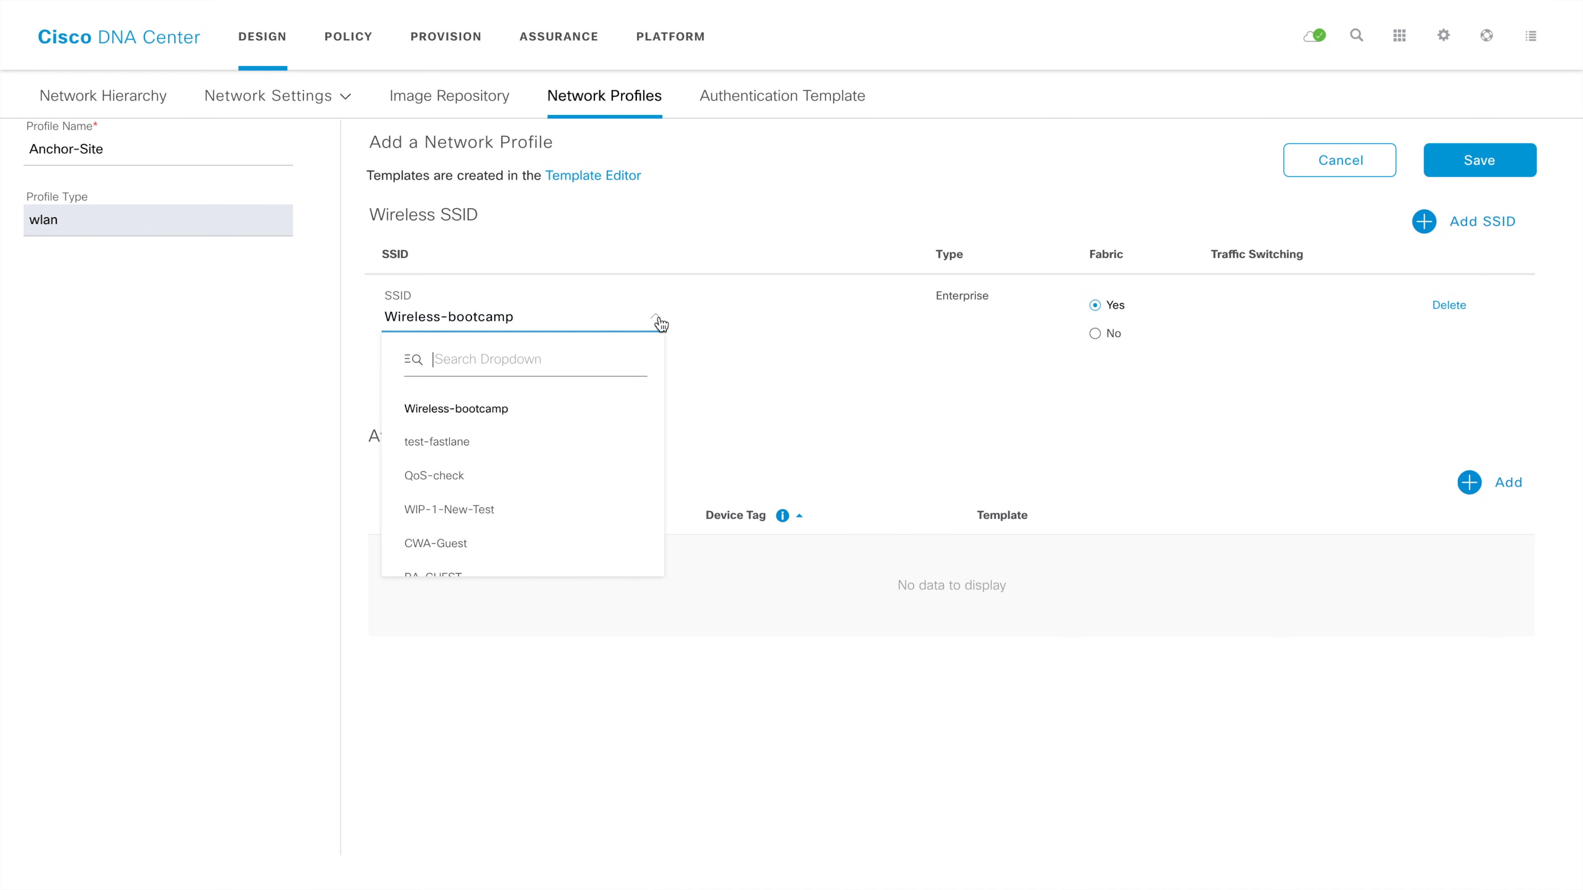
pyautogui.click(452, 552)
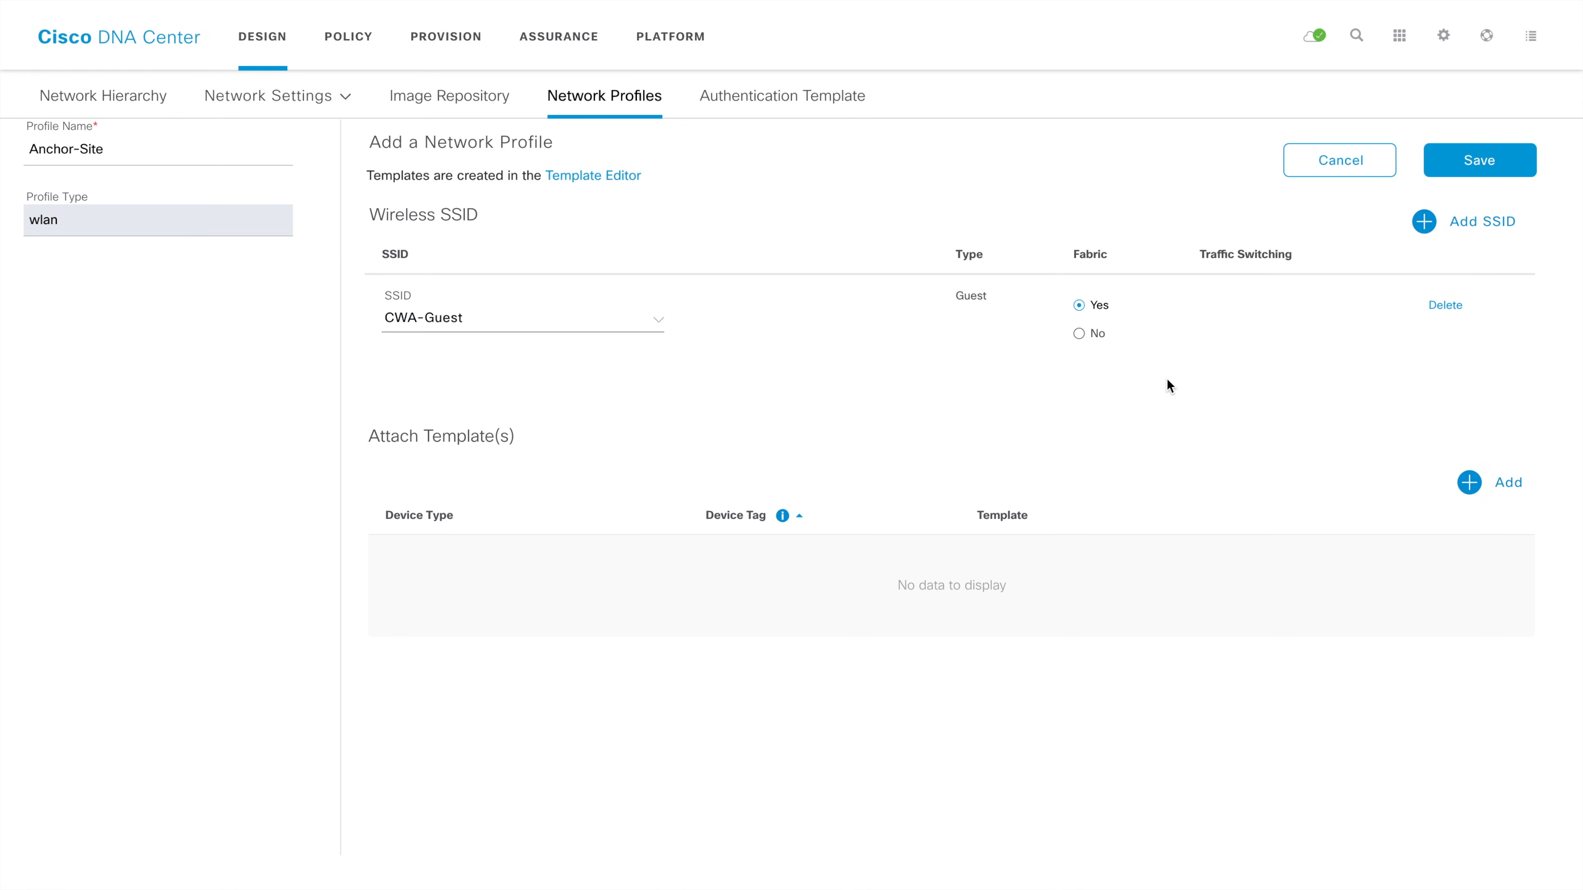
pyautogui.click(1080, 336)
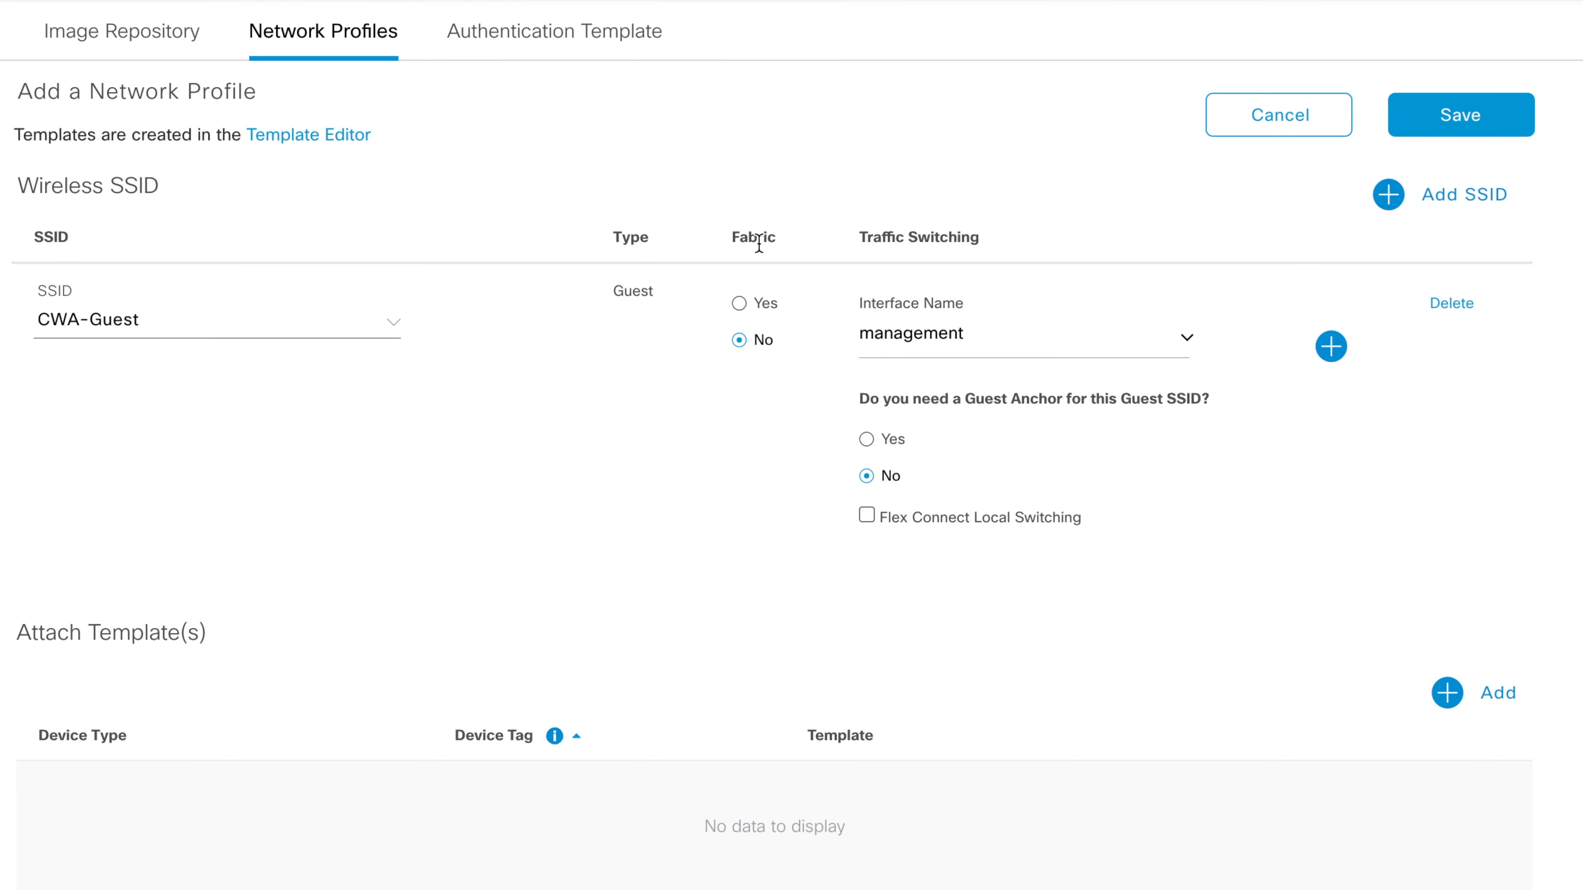
# - Set the CWA-Guest SSID's interface to anchor, enable a guest anchor for it, and save the network profile
pyautogui.click(1146, 344)
pyautogui.click(981, 442)
pyautogui.click(867, 441)
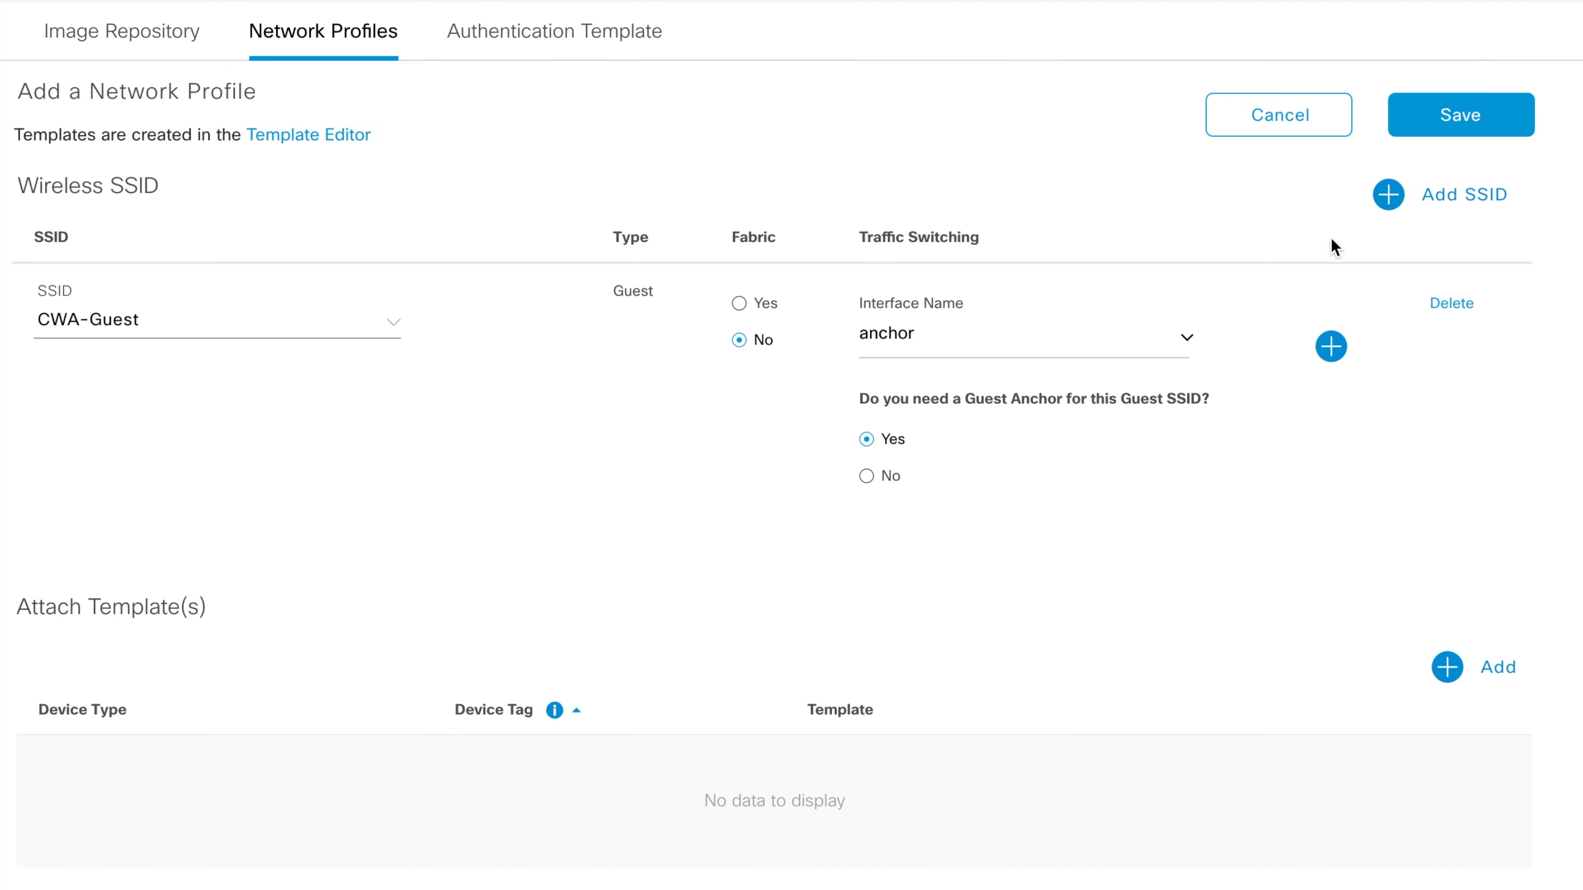
pyautogui.click(1482, 113)
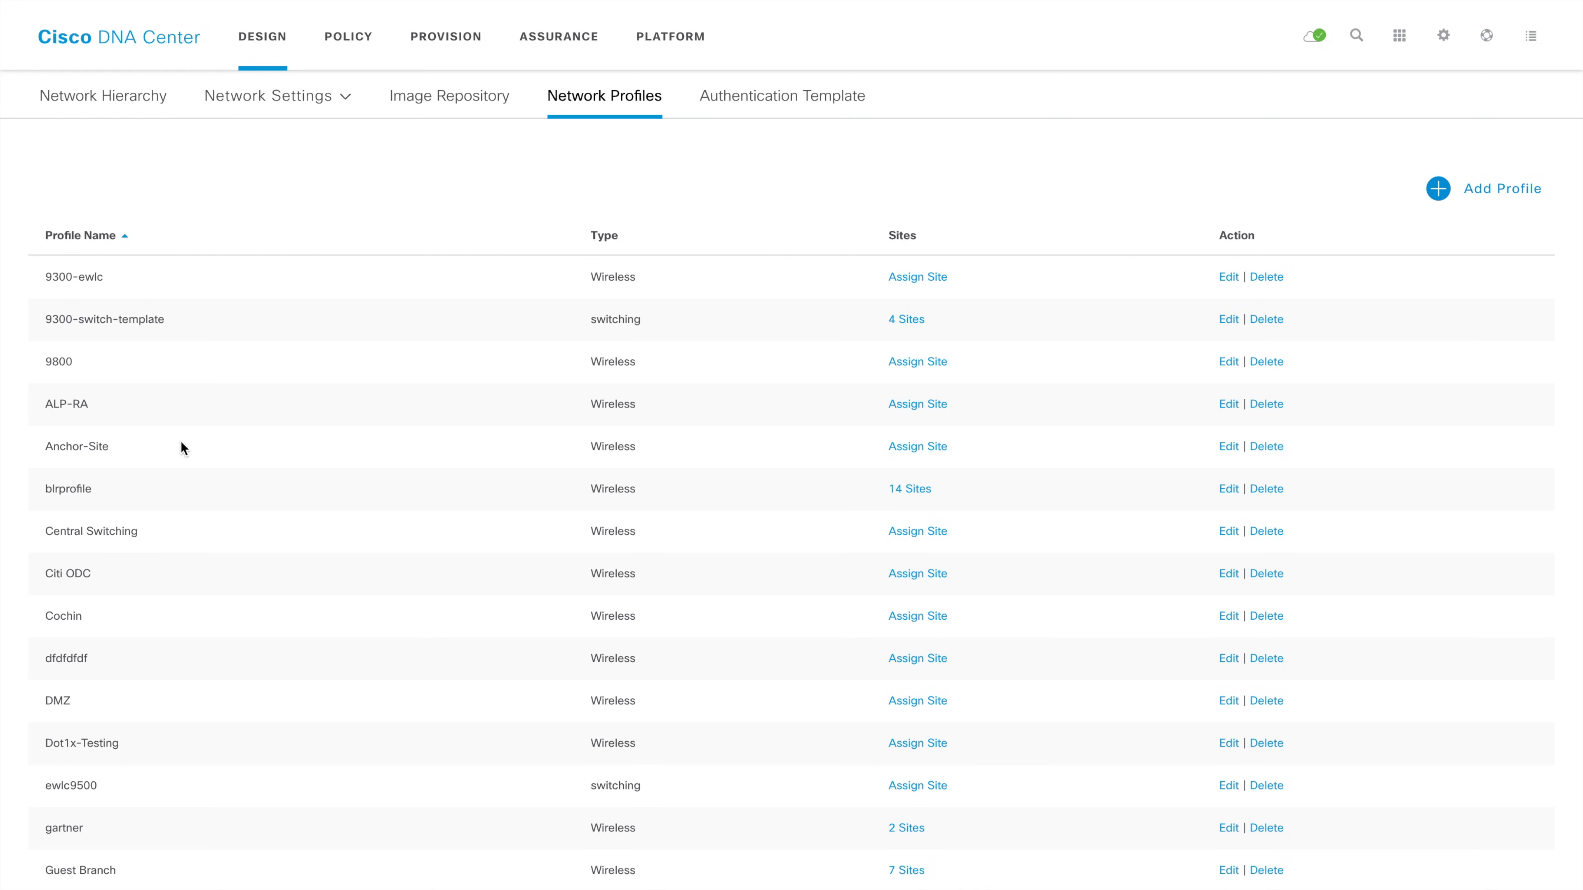
pyautogui.moveTo(110, 444); pyautogui.dragTo(15, 446)
pyautogui.click(151, 454)
pyautogui.moveTo(129, 445); pyautogui.dragTo(32, 449)
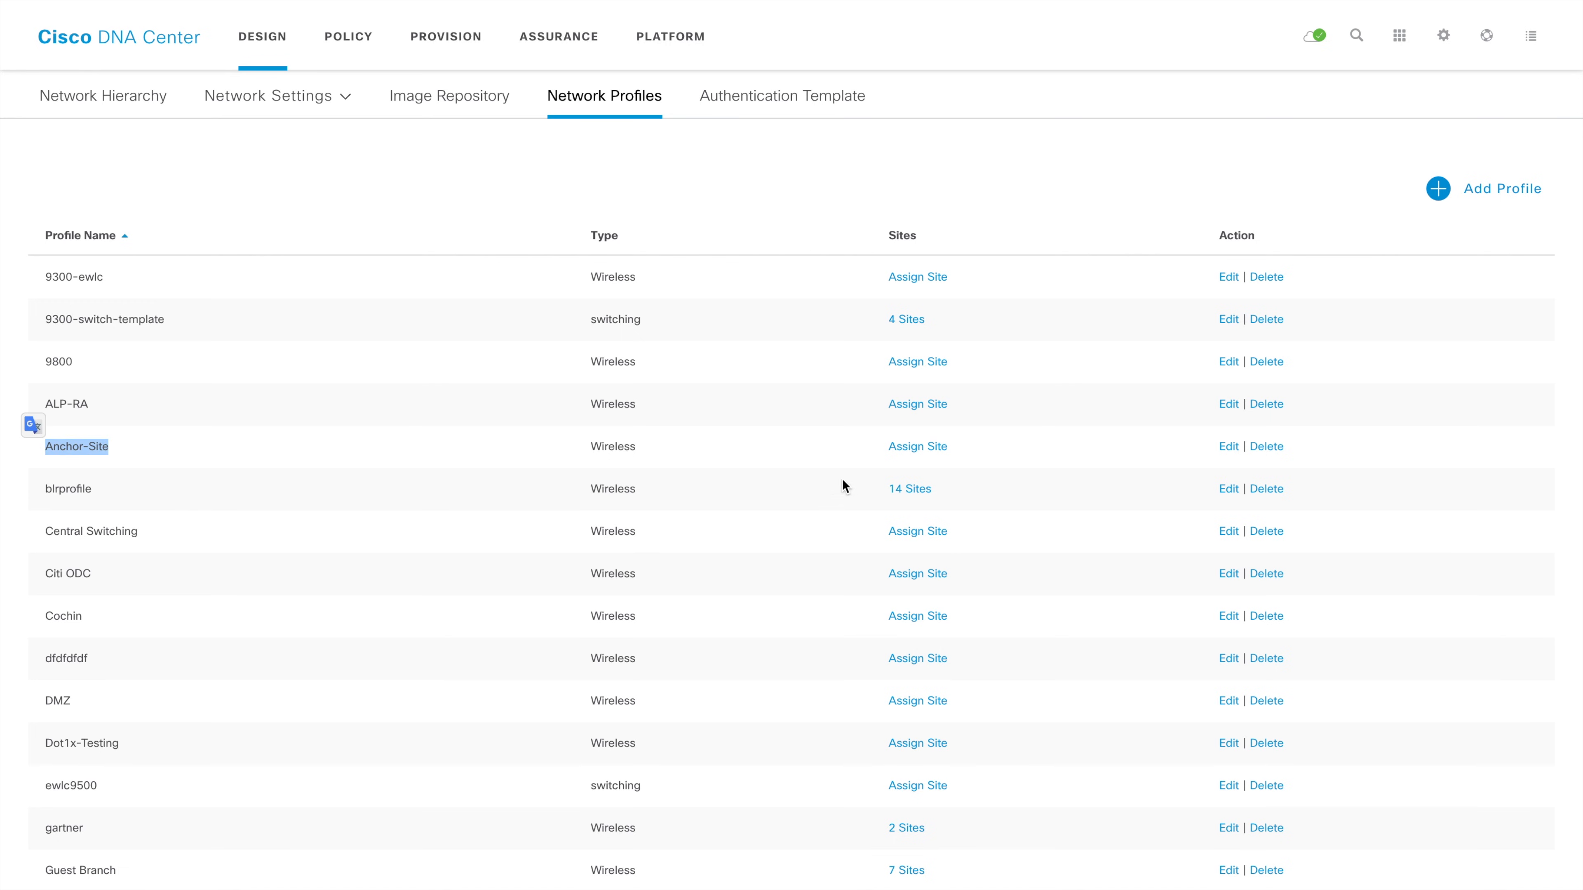
# - Select the whole Kerala area under INDIA as the sites assigned to the Anchor-Site profile
pyautogui.click(918, 448)
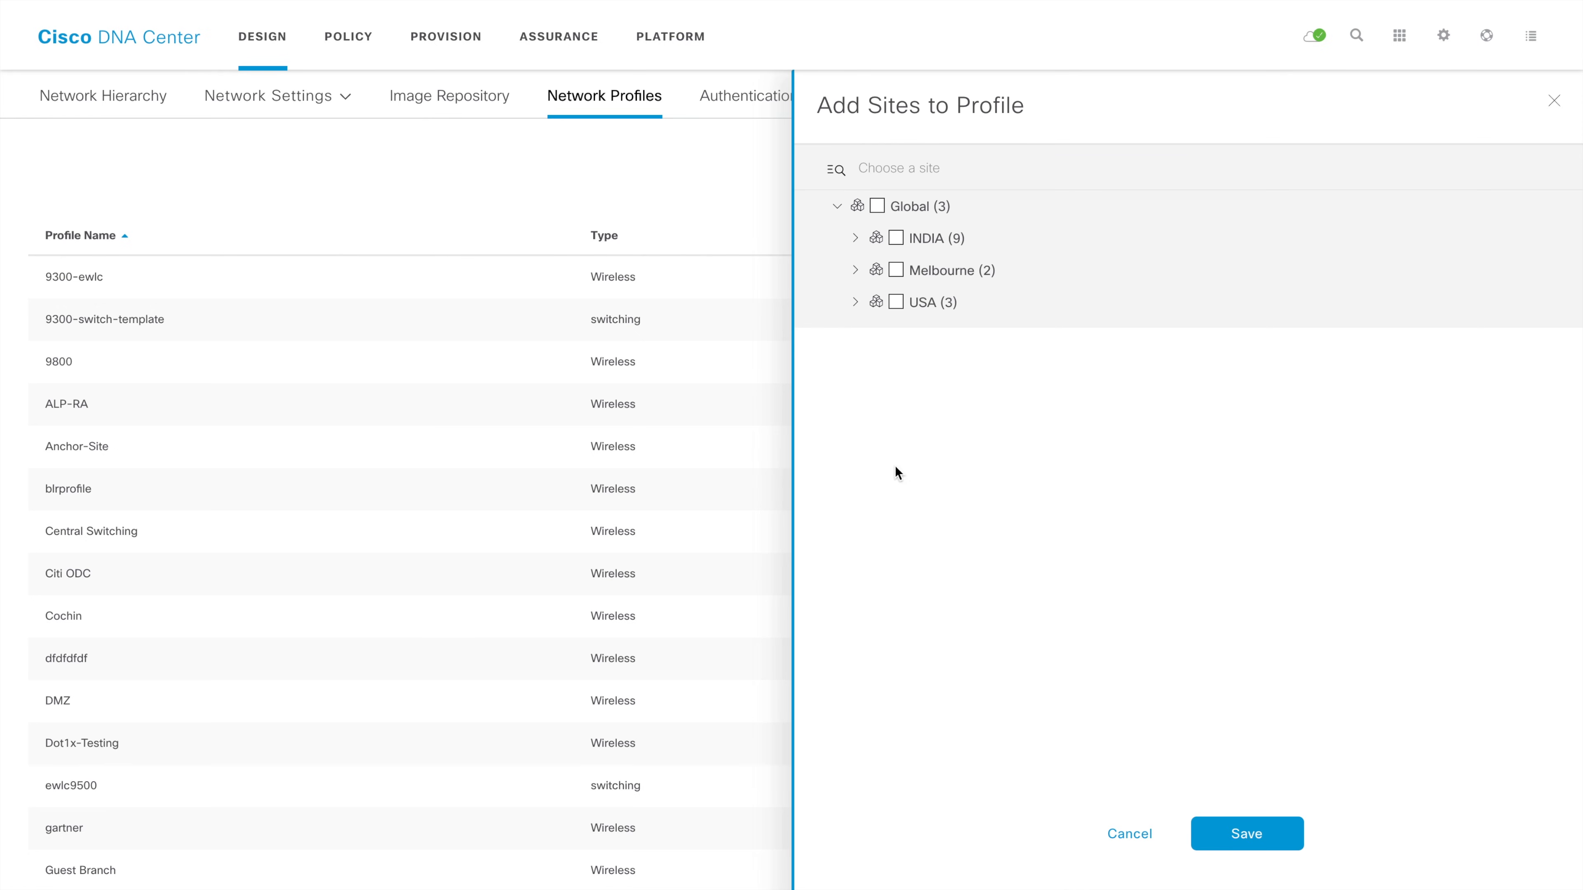
pyautogui.click(854, 238)
pyautogui.click(873, 366)
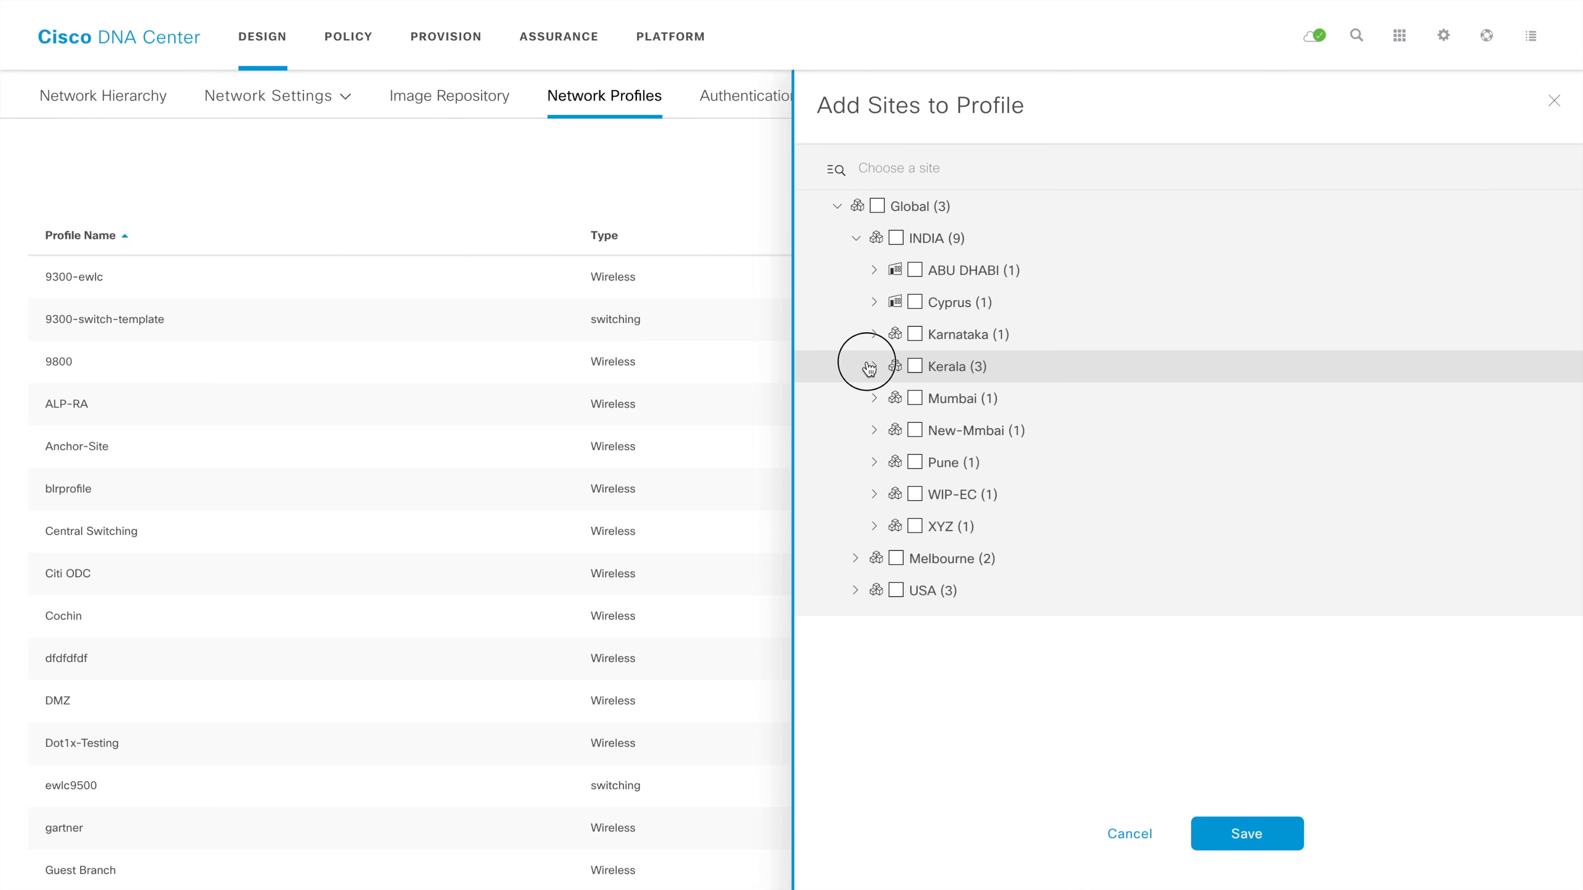
pyautogui.click(914, 367)
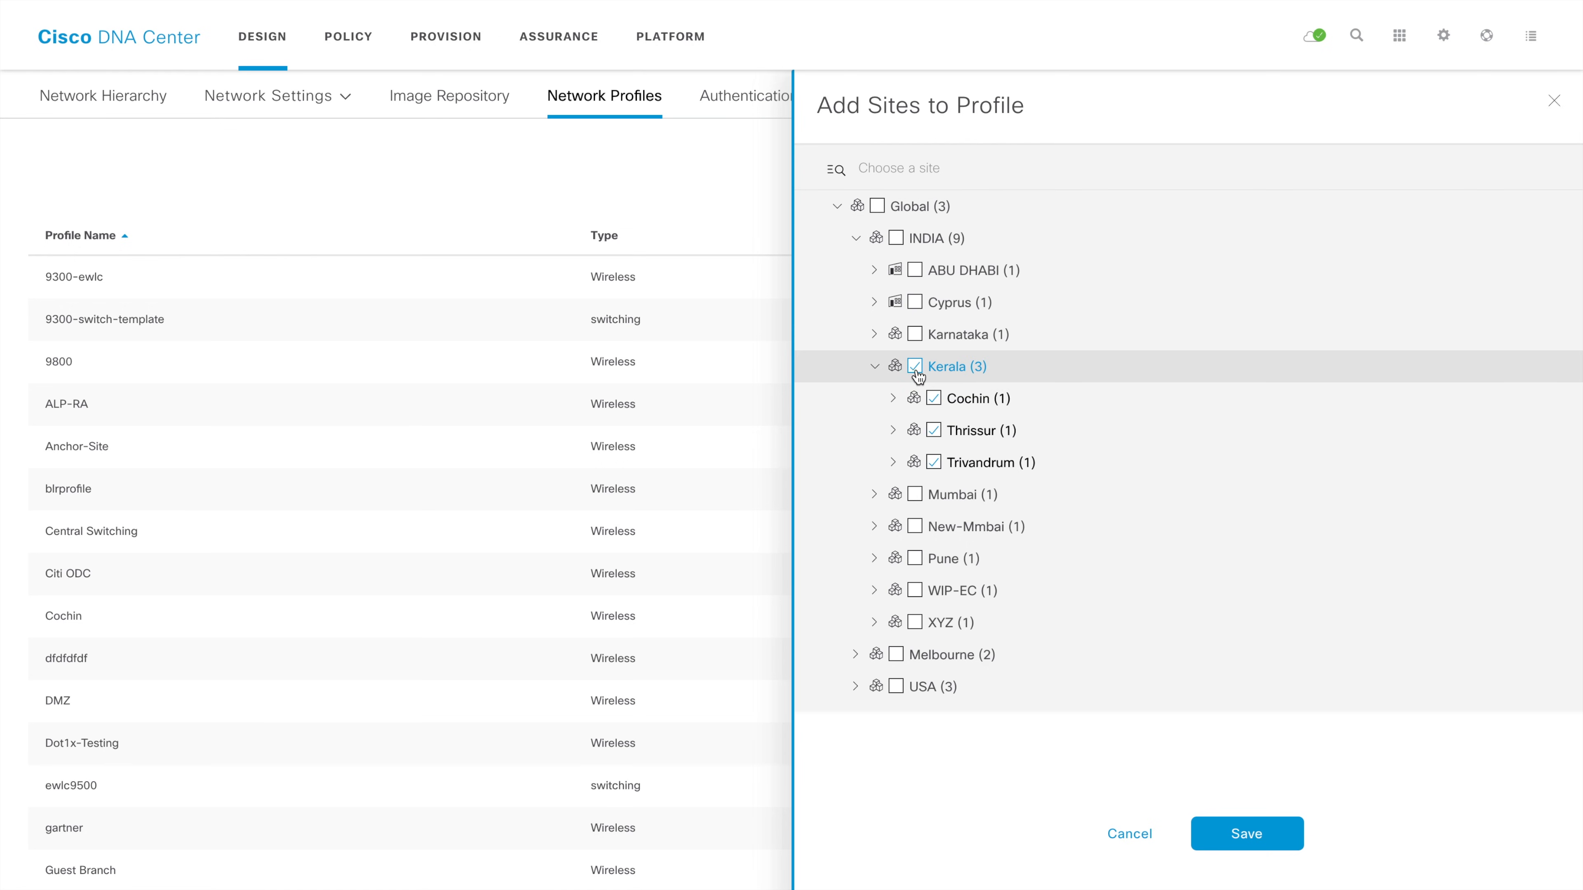